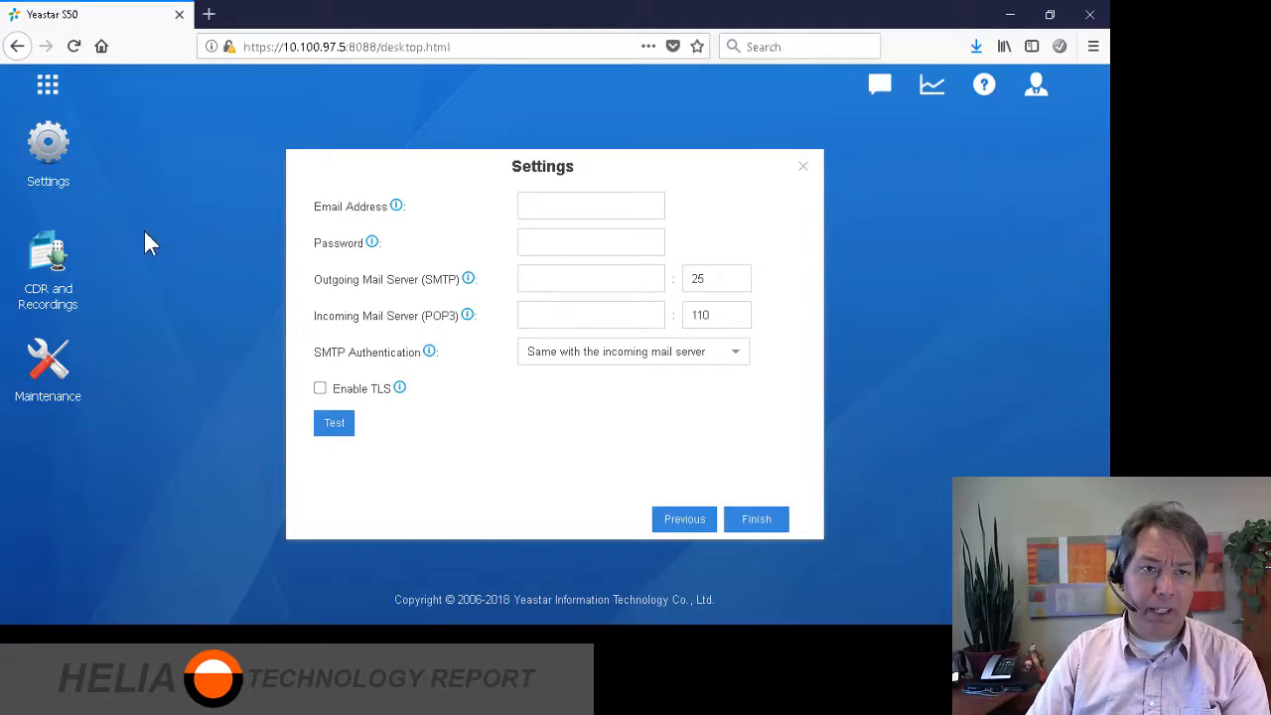
Finish the setup wizard, dismiss the confirmation, and go to Settings > PBX > Trunks.
{"action": "left_click", "coordinate": [763, 524]}
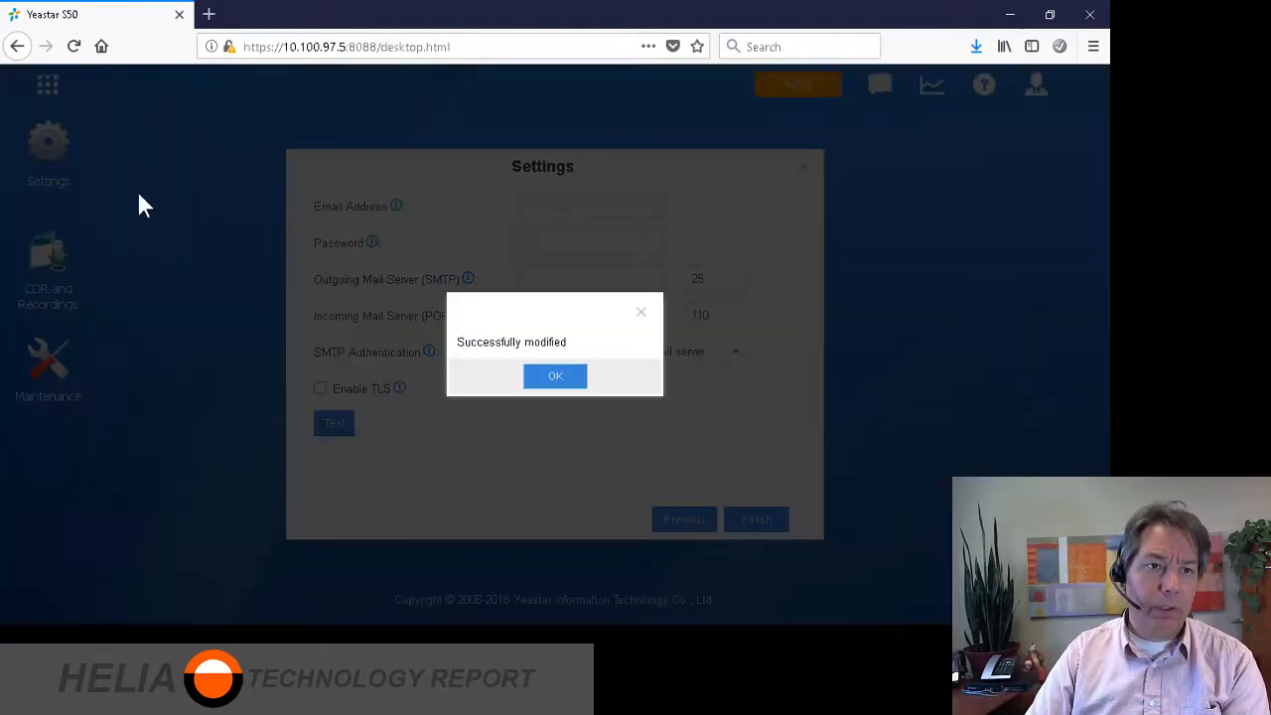
{"action": "left_click", "coordinate": [603, 383]}
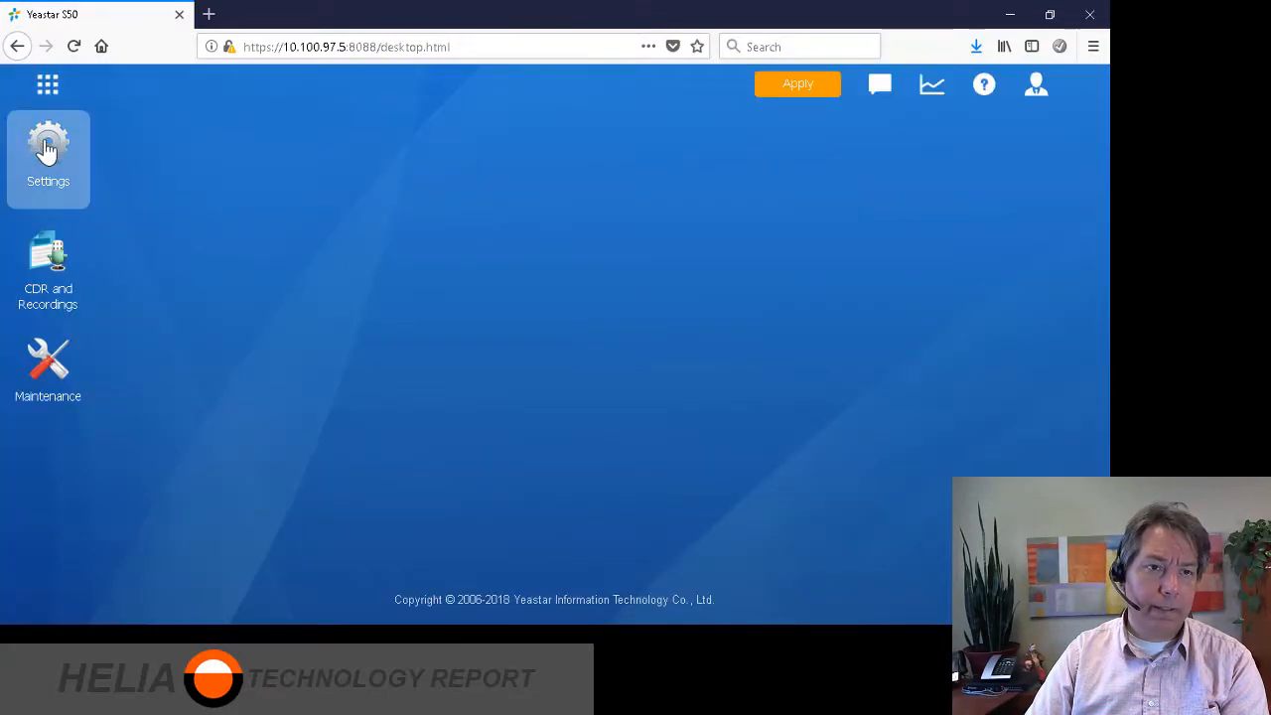
{"action": "left_click", "coordinate": [76, 176]}
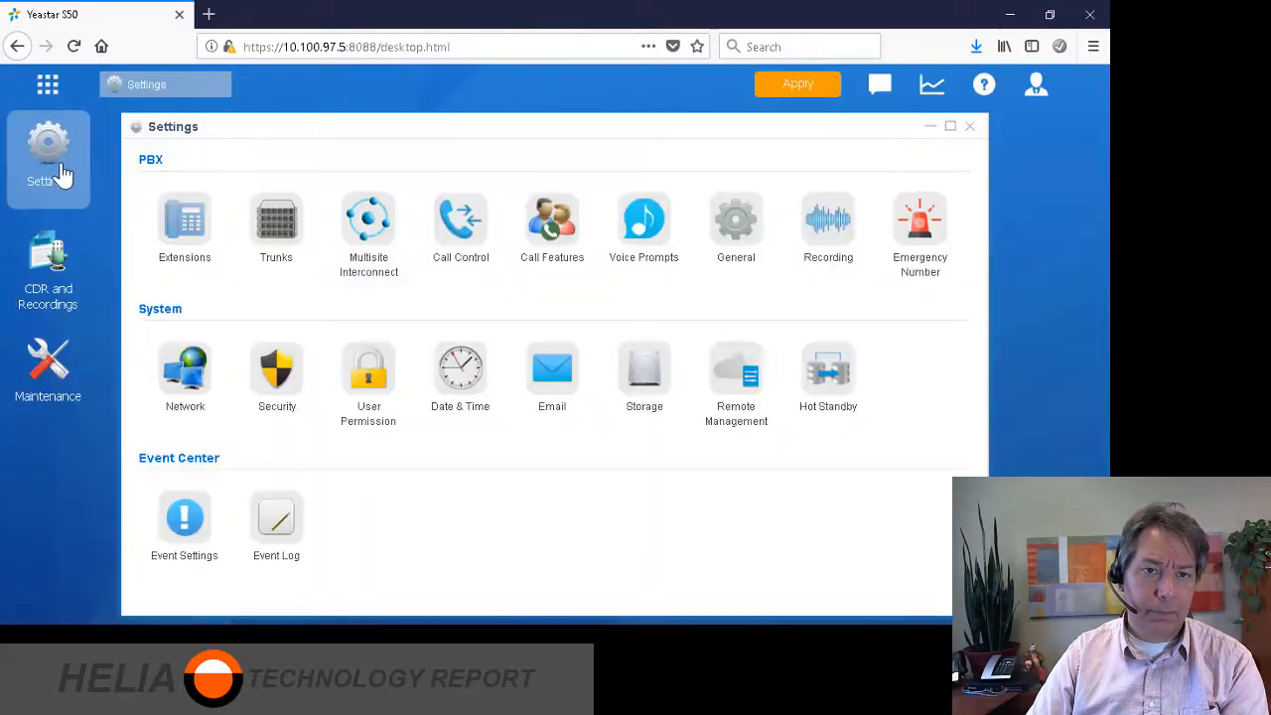
{"action": "left_click", "coordinate": [282, 222]}
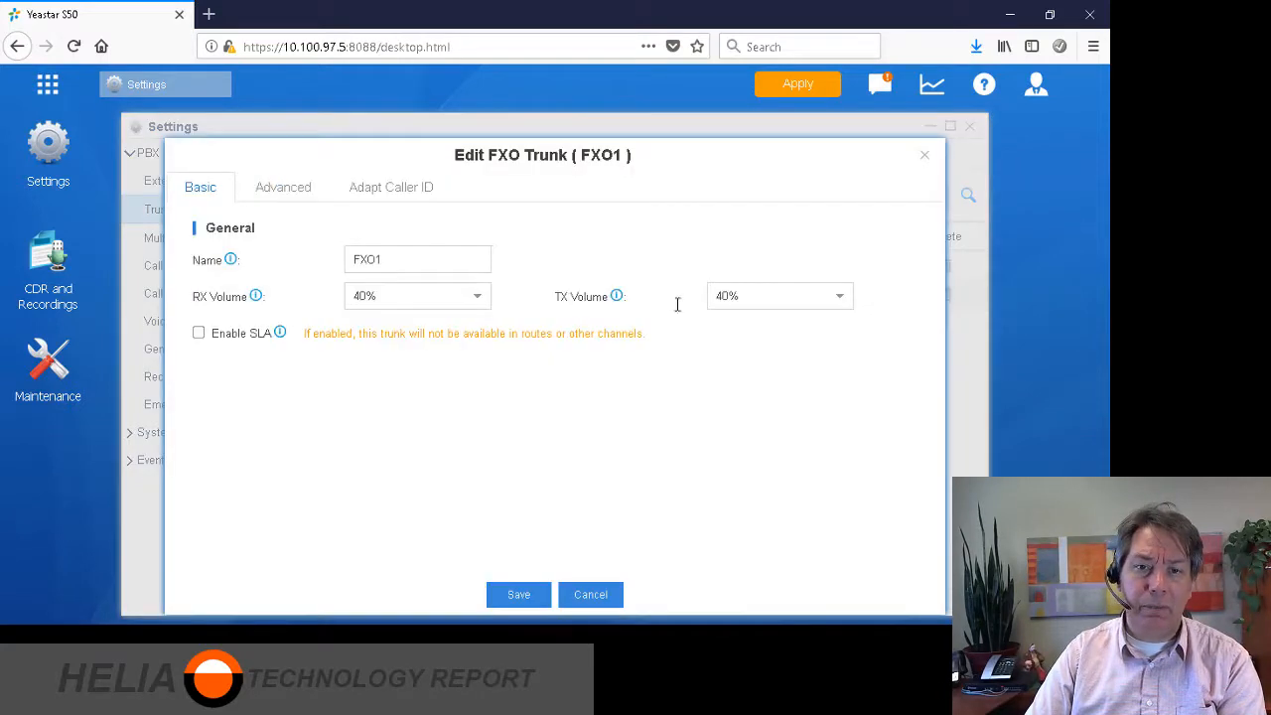
Replace the FXO1 trunk name with the line's phone number, review Advanced and Adapt Caller ID, and save.
{"action": "left_click_drag", "start_coordinate": [403, 261], "coordinate": [304, 258]}
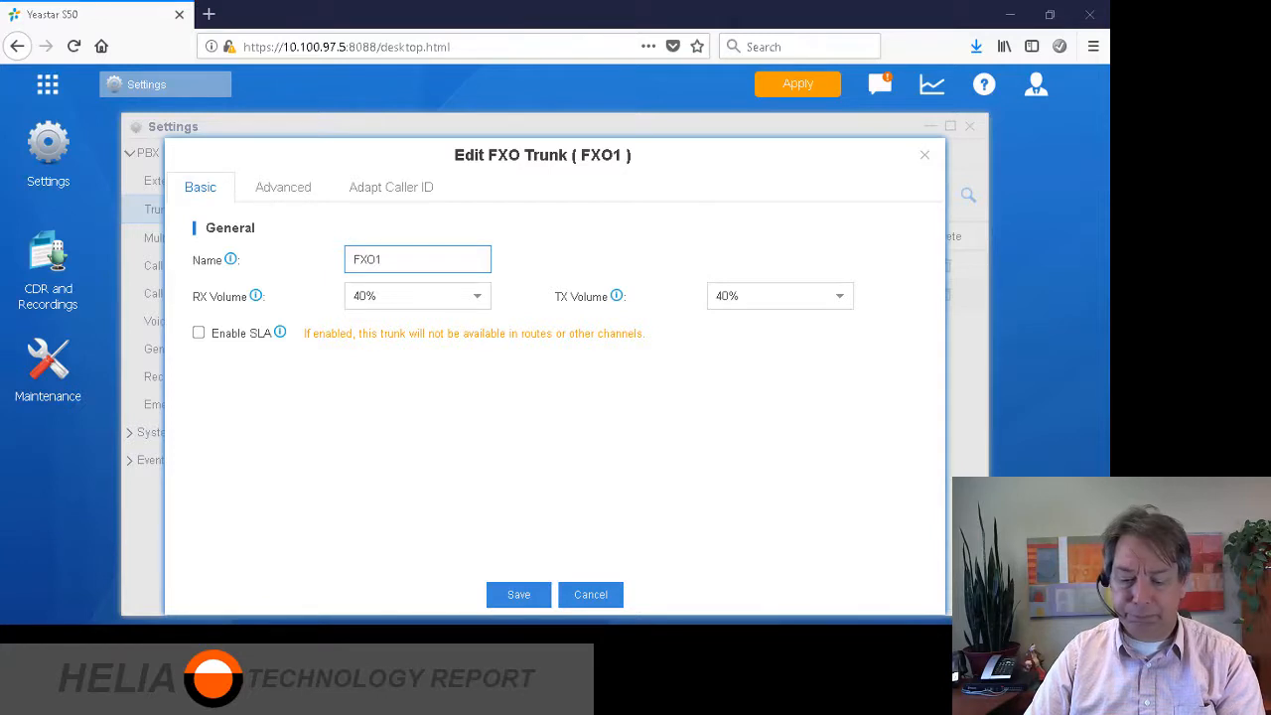
{"action": "left_click_drag", "start_coordinate": [429, 259], "coordinate": [207, 255]}
{"action": "key", "text": "ctrl+v"}
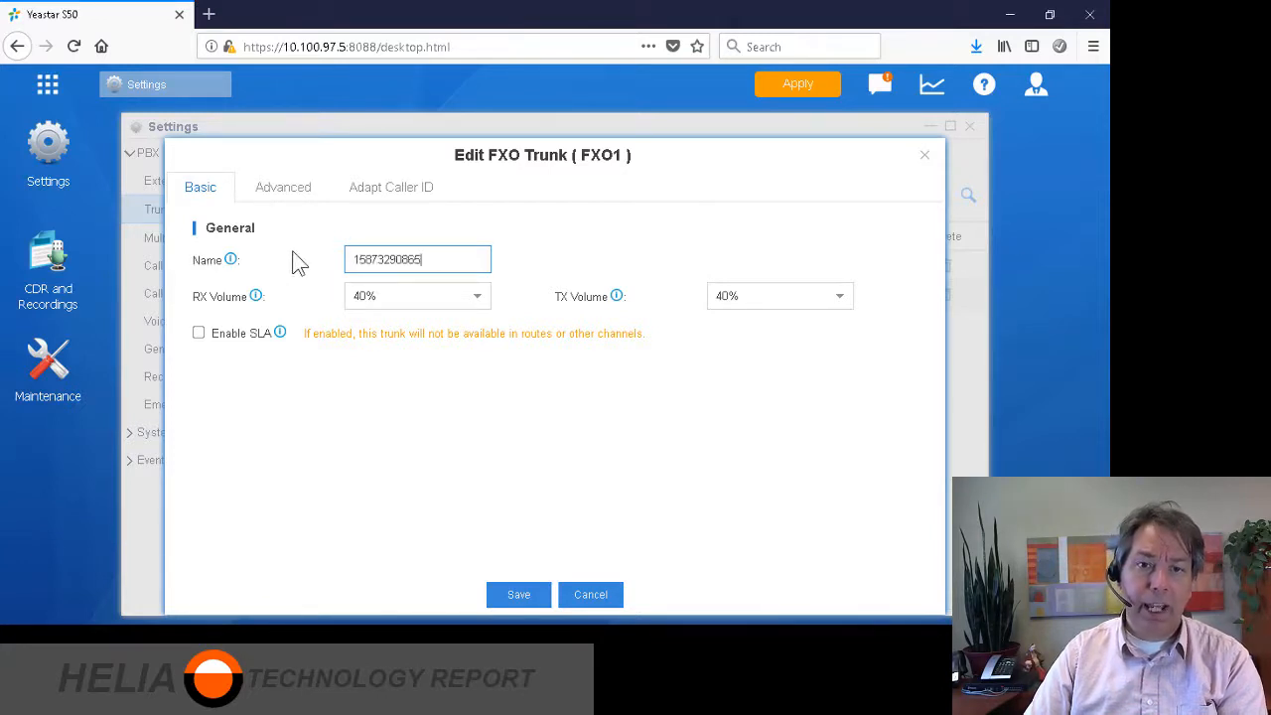
{"action": "left_click", "coordinate": [401, 433]}
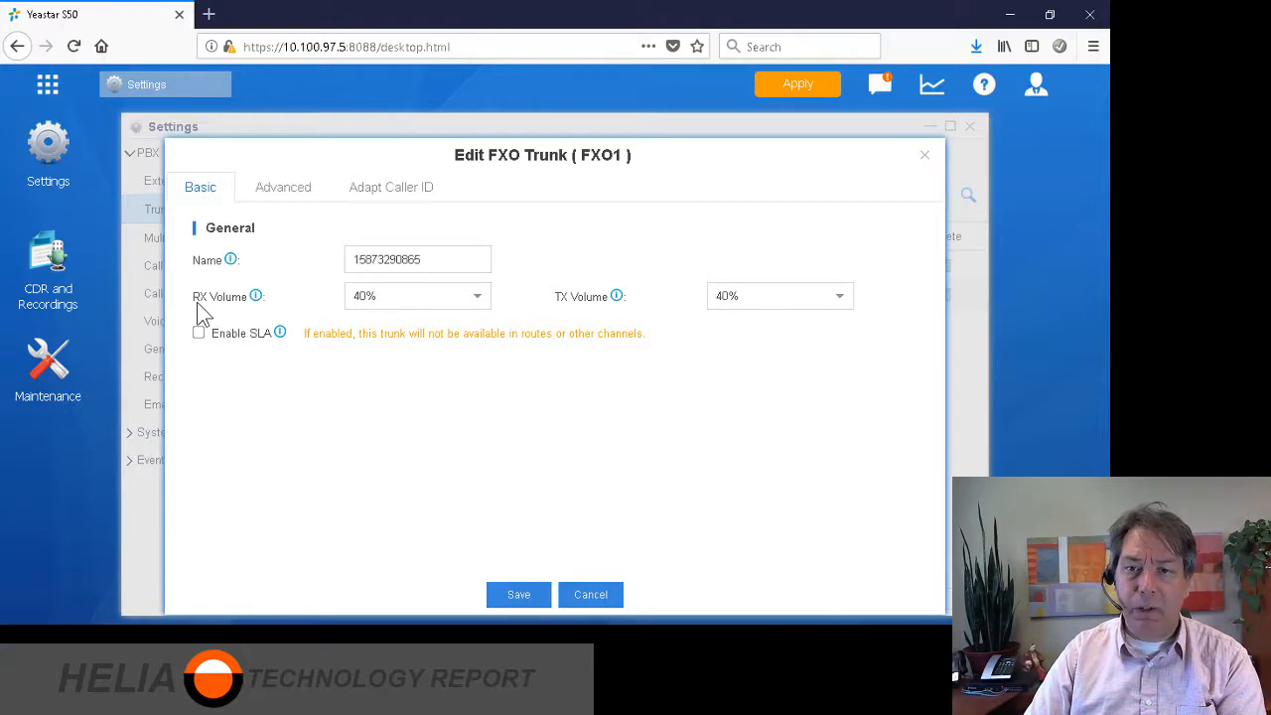
{"action": "left_click", "coordinate": [296, 194]}
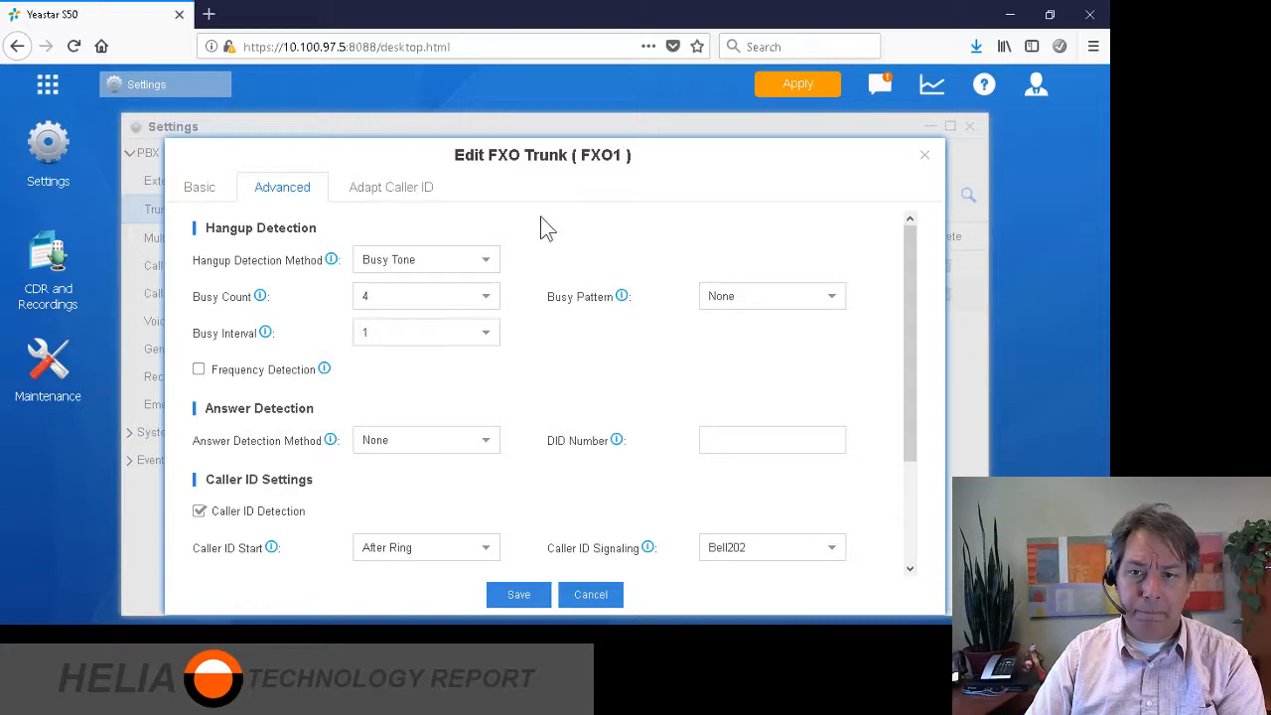
{"action": "left_click", "coordinate": [395, 189]}
{"action": "left_click", "coordinate": [213, 194]}
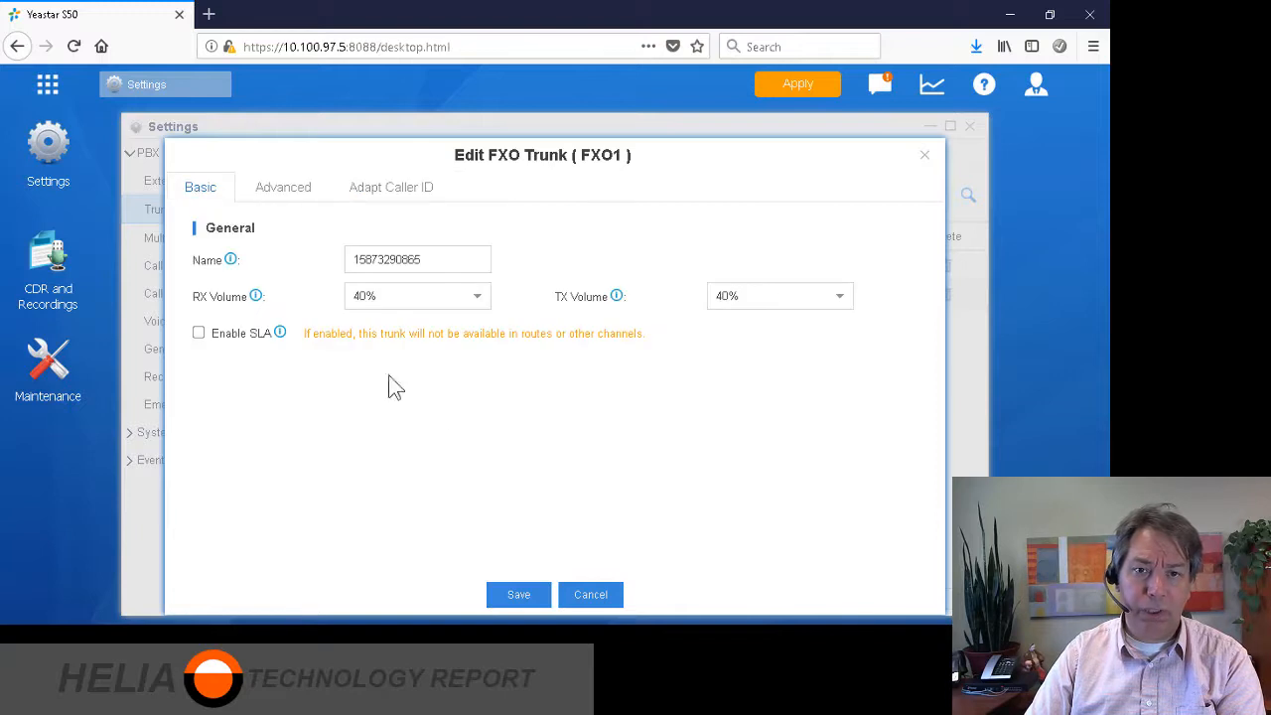
{"action": "left_click", "coordinate": [518, 596]}
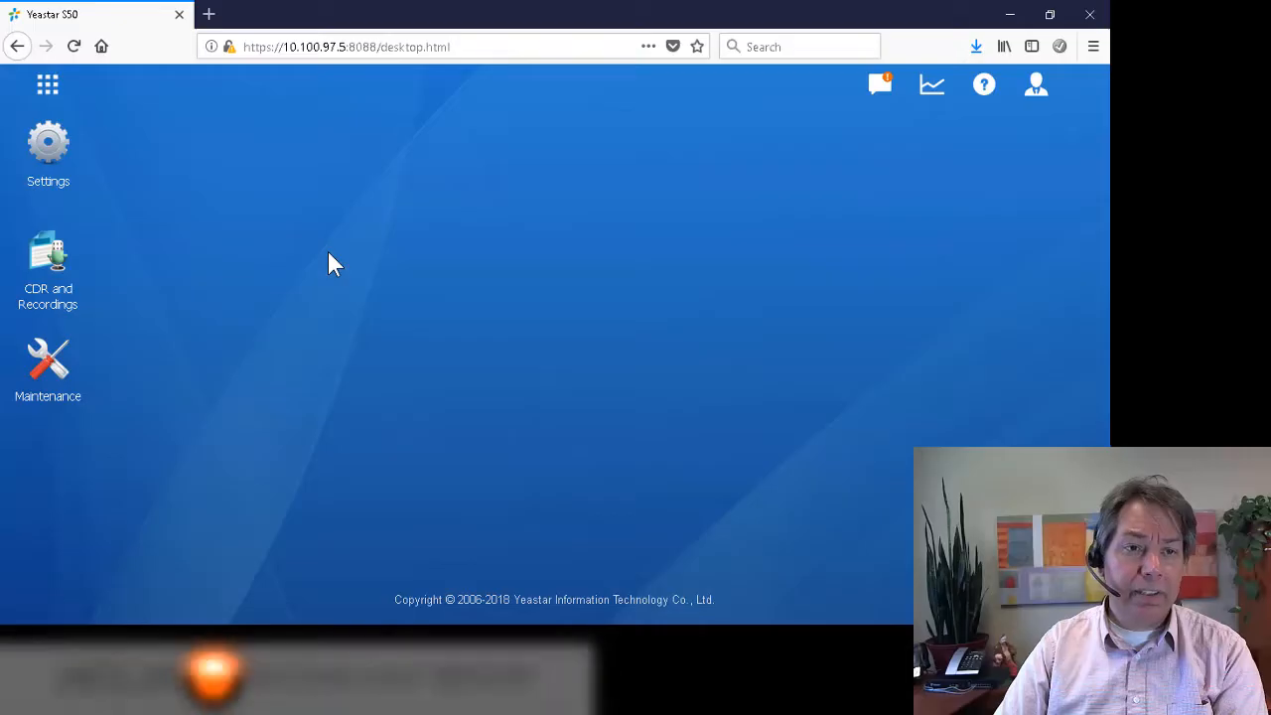
Go to Settings > PBX > Trunks and start adding a new VoIP trunk.
{"action": "left_click", "coordinate": [50, 152]}
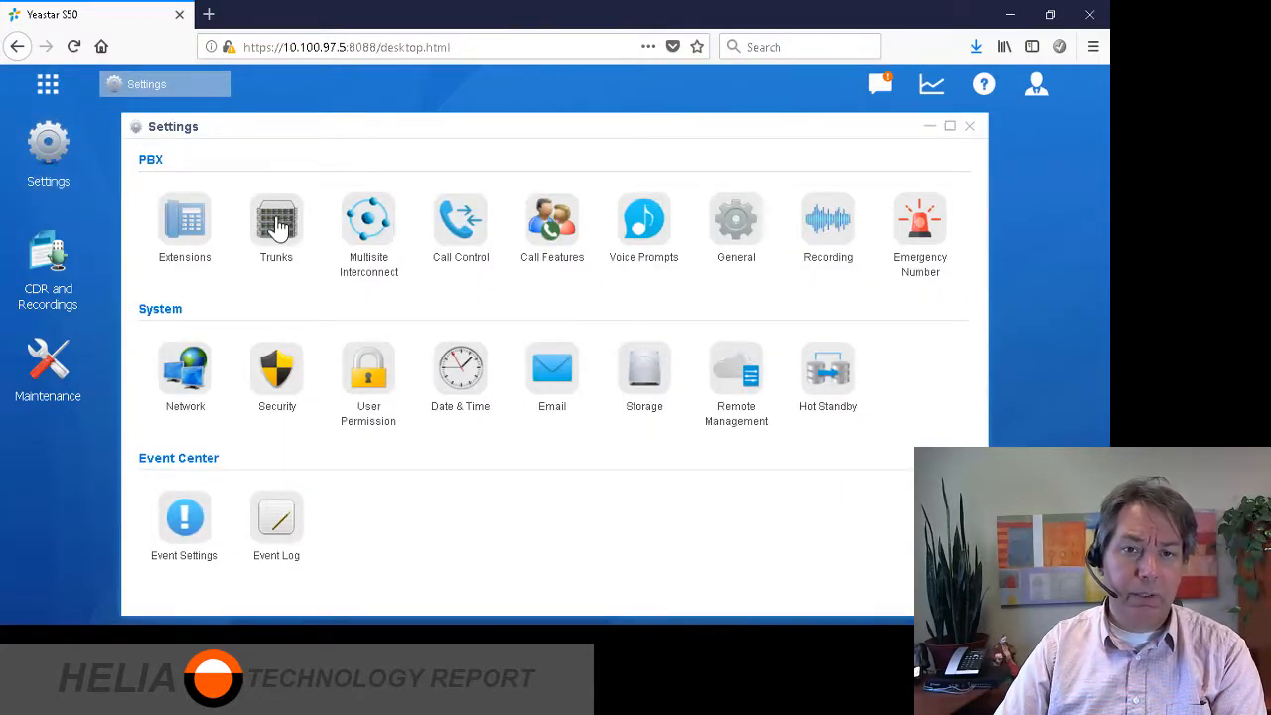
{"action": "left_click", "coordinate": [278, 237]}
{"action": "left_click", "coordinate": [295, 194]}
Name the trunk 'HeliaTel-' followed by the pasted phone number, keeping the General template.
{"action": "left_click", "coordinate": [404, 224]}
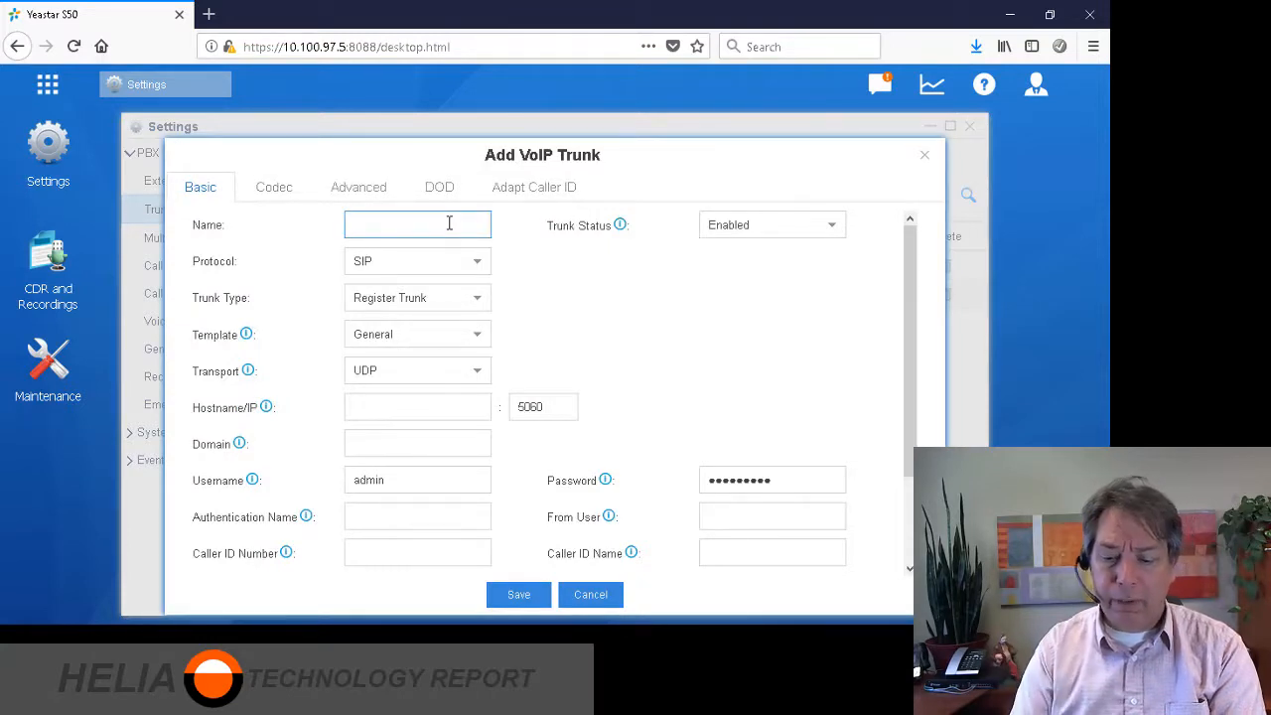
{"action": "type", "text": "Helia"}
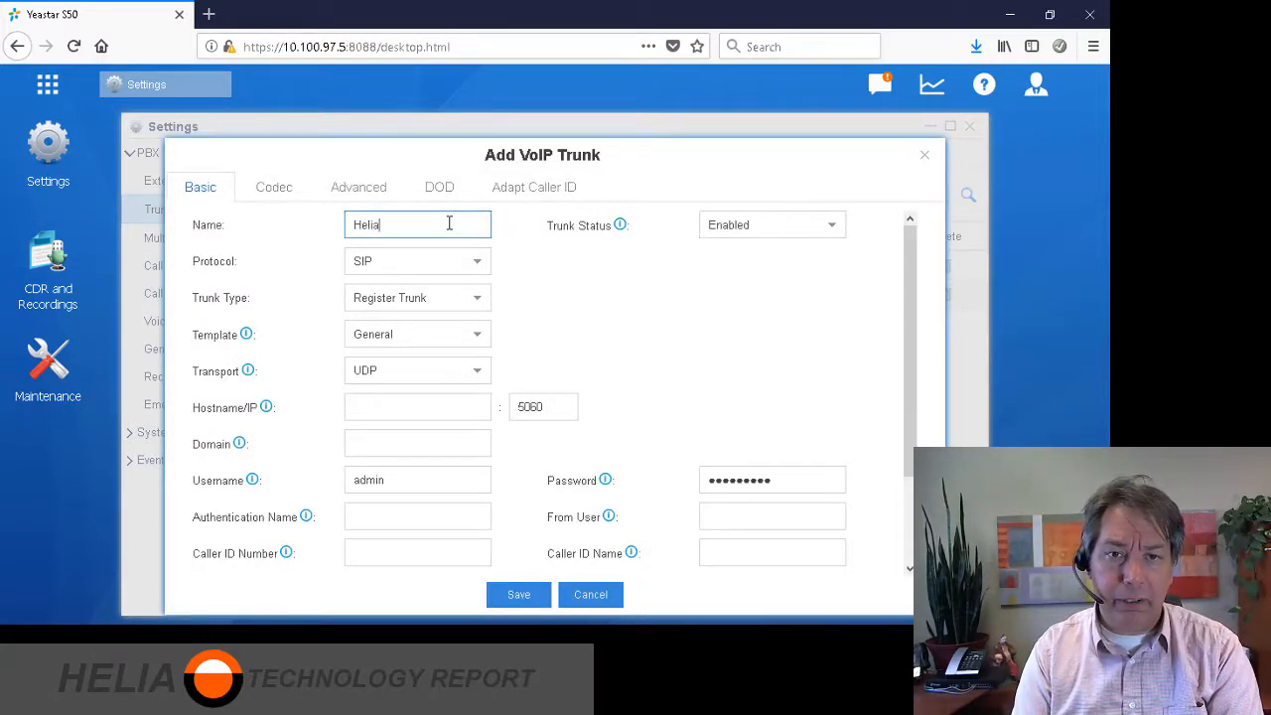
{"action": "type", "text": "Tel"}
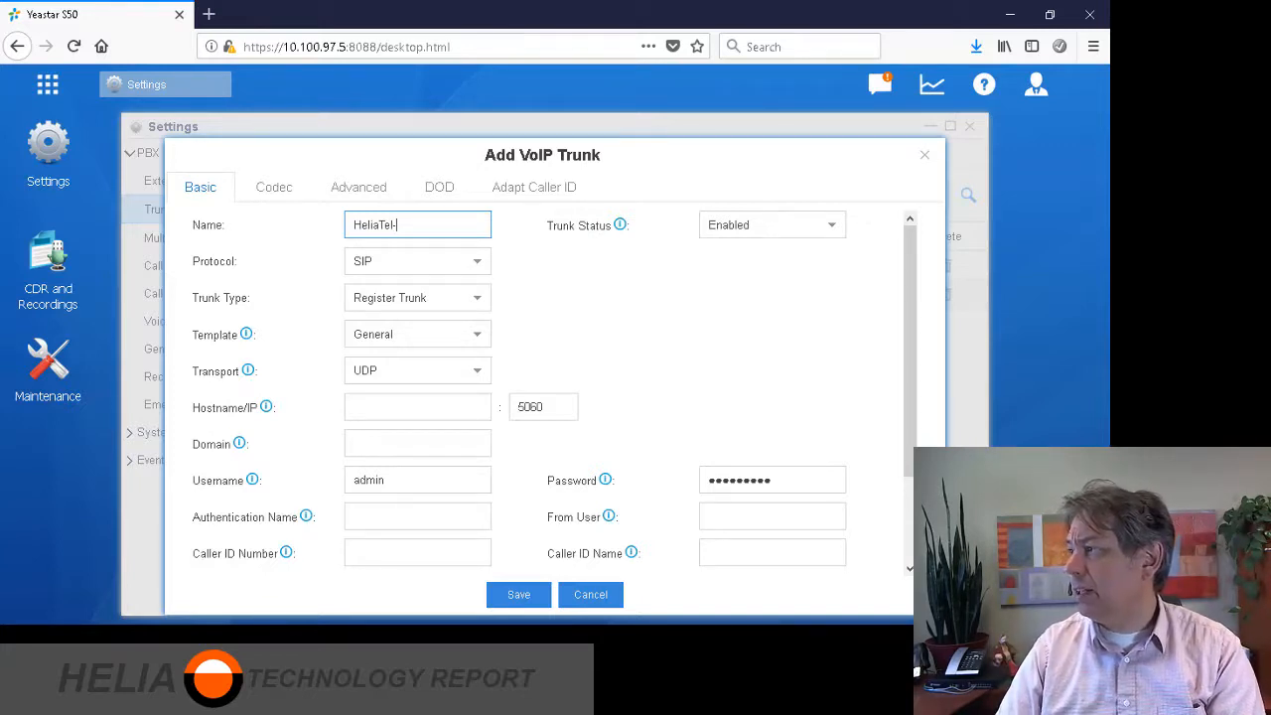
{"action": "type", "text": "-"}
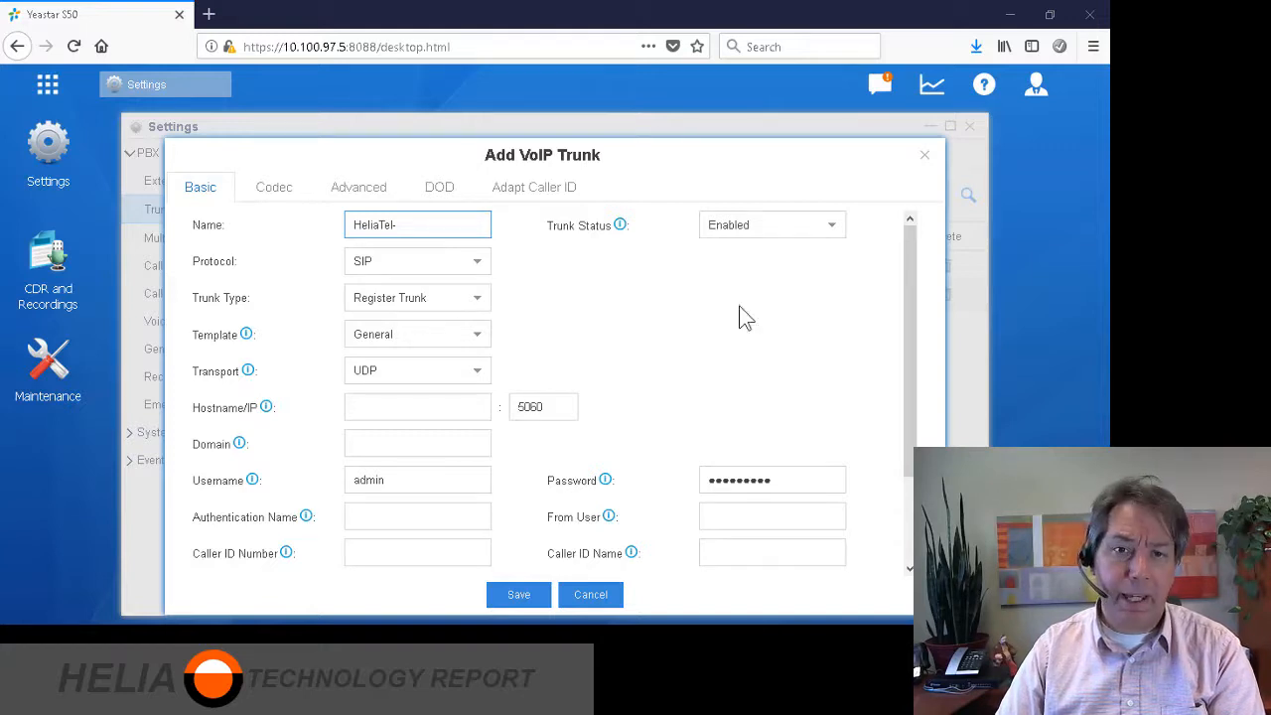
{"action": "left_click", "coordinate": [472, 226]}
{"action": "key", "text": "ctrl+v"}
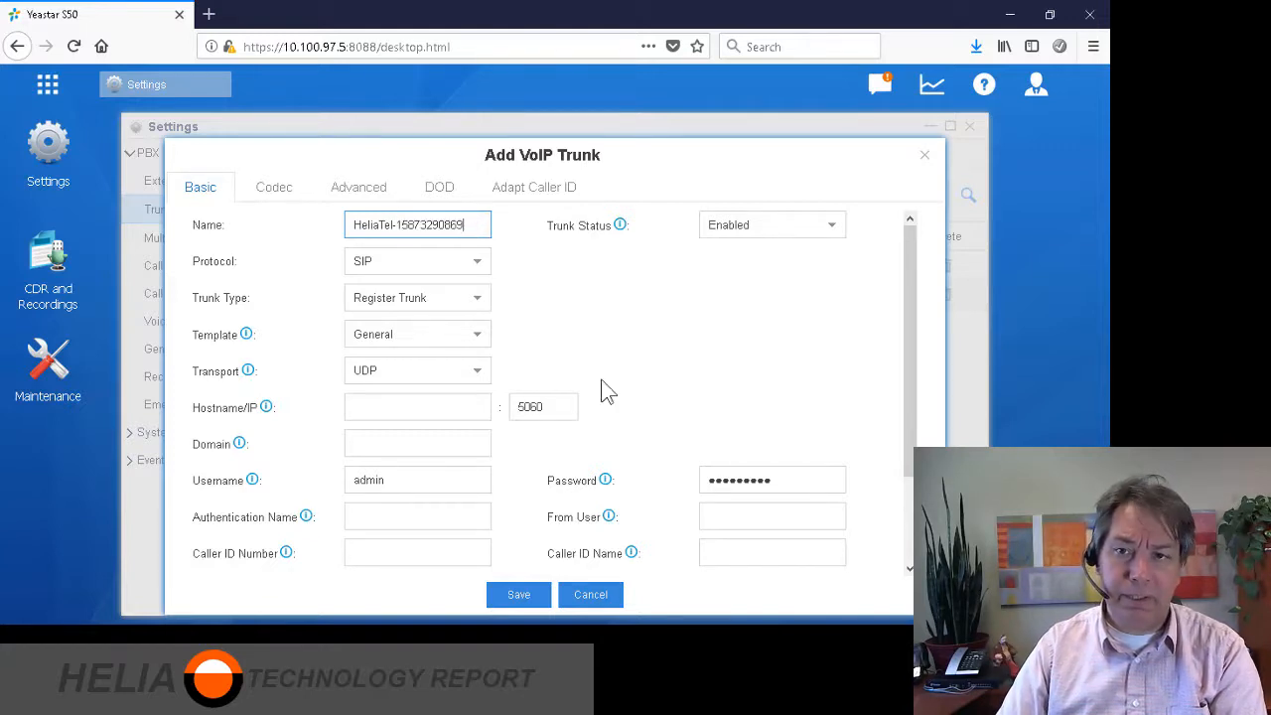
{"action": "left_click", "coordinate": [647, 362]}
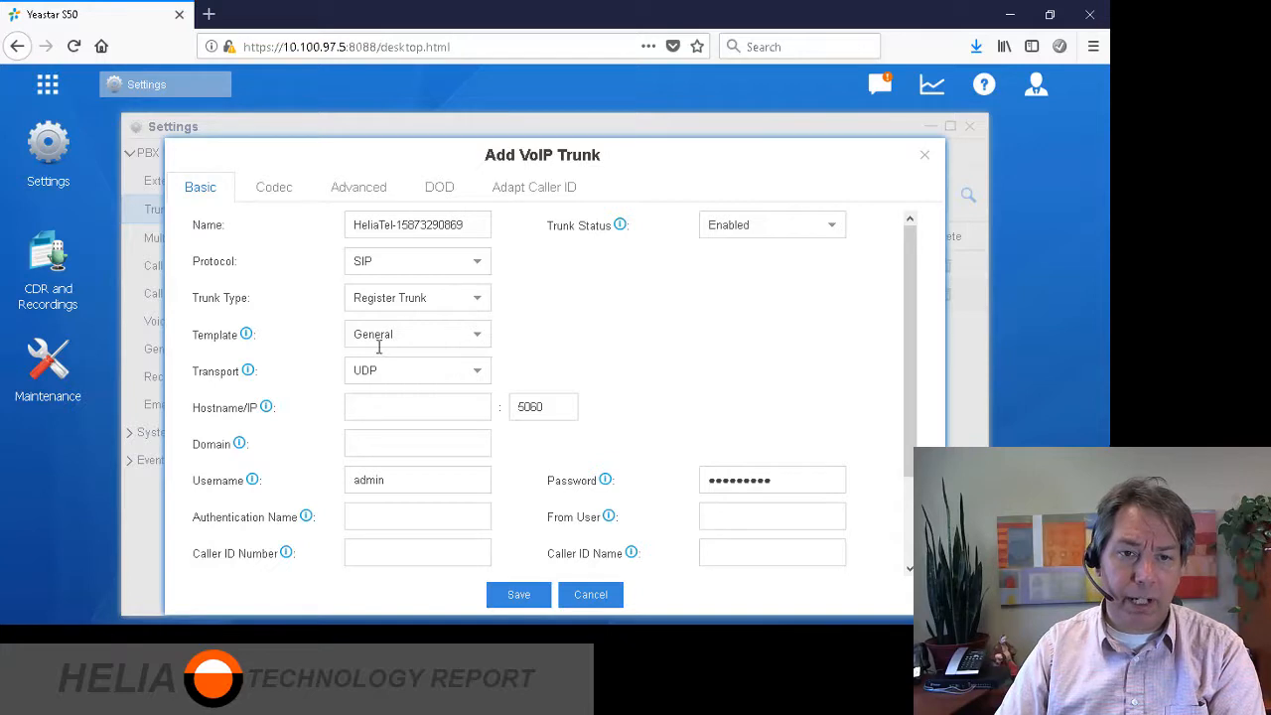
{"action": "left_click", "coordinate": [476, 344]}
{"action": "left_click", "coordinate": [527, 328]}
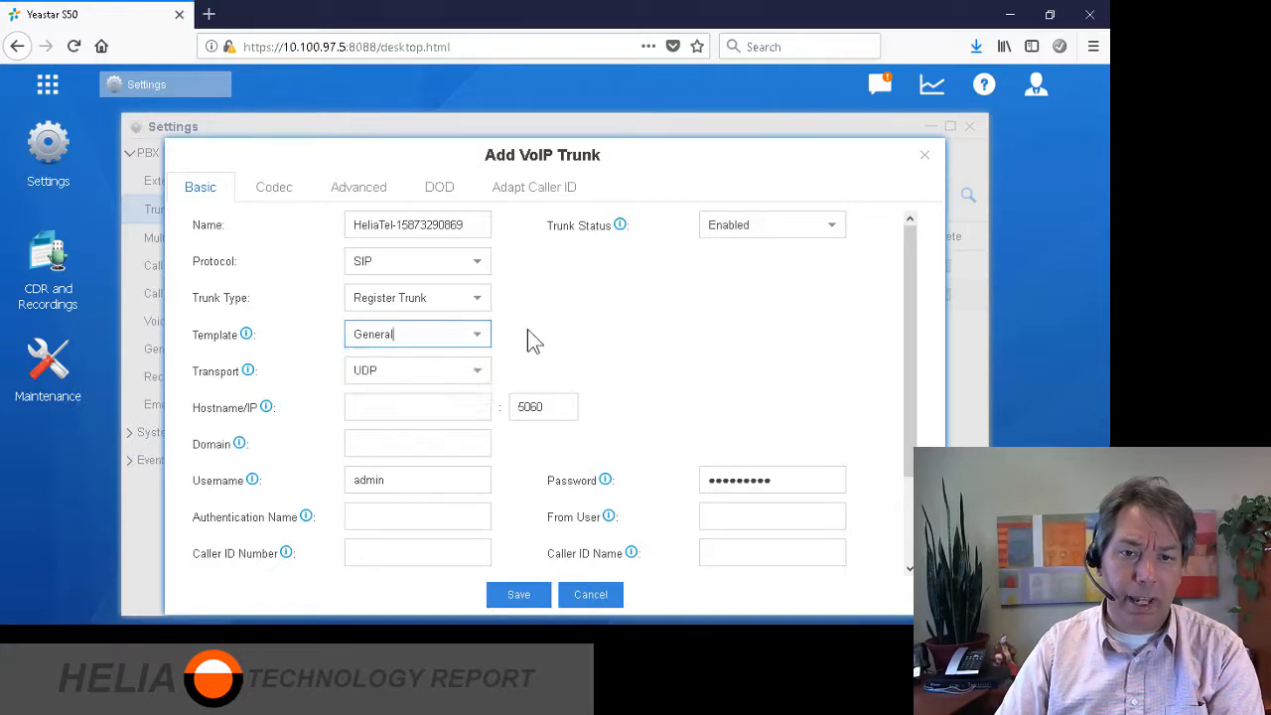
{"action": "scroll", "coordinate": [410, 396], "scroll_direction": "down", "scroll_amount": 1}
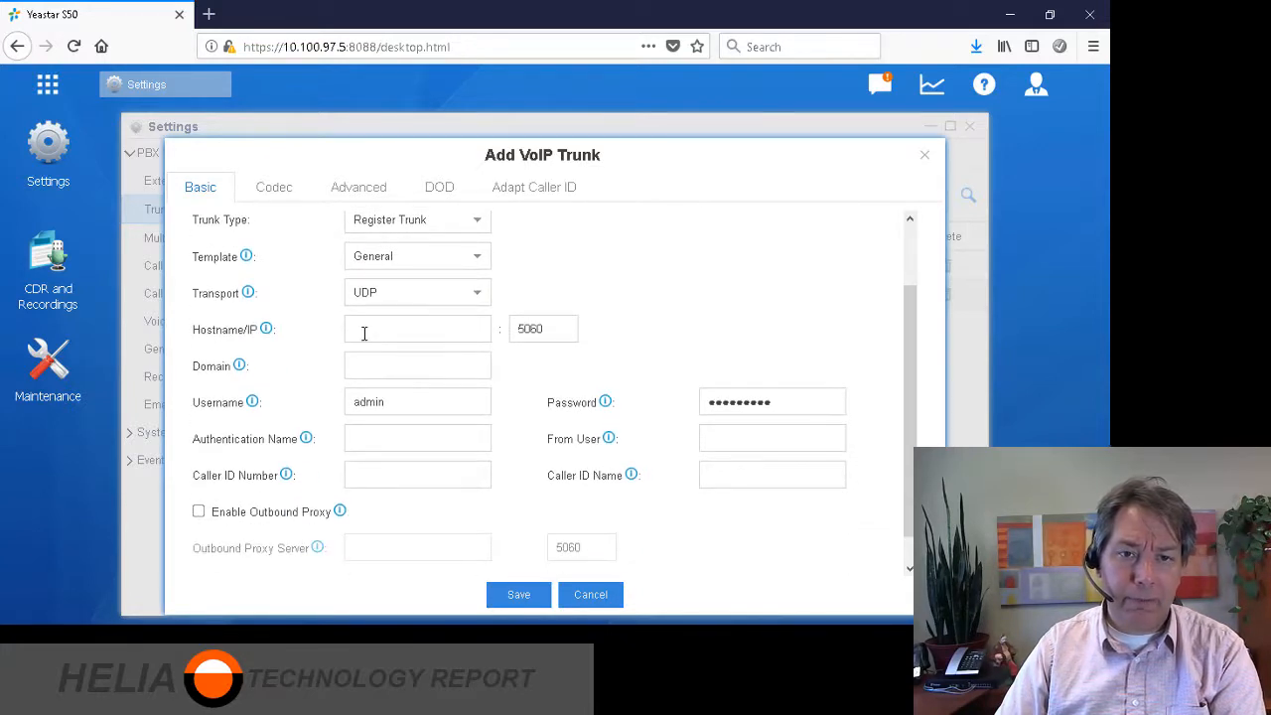
Set the trunk's hostname and domain to sbc2.heliatel.ca.
{"action": "left_click", "coordinate": [415, 329]}
{"action": "type", "text": "s"}
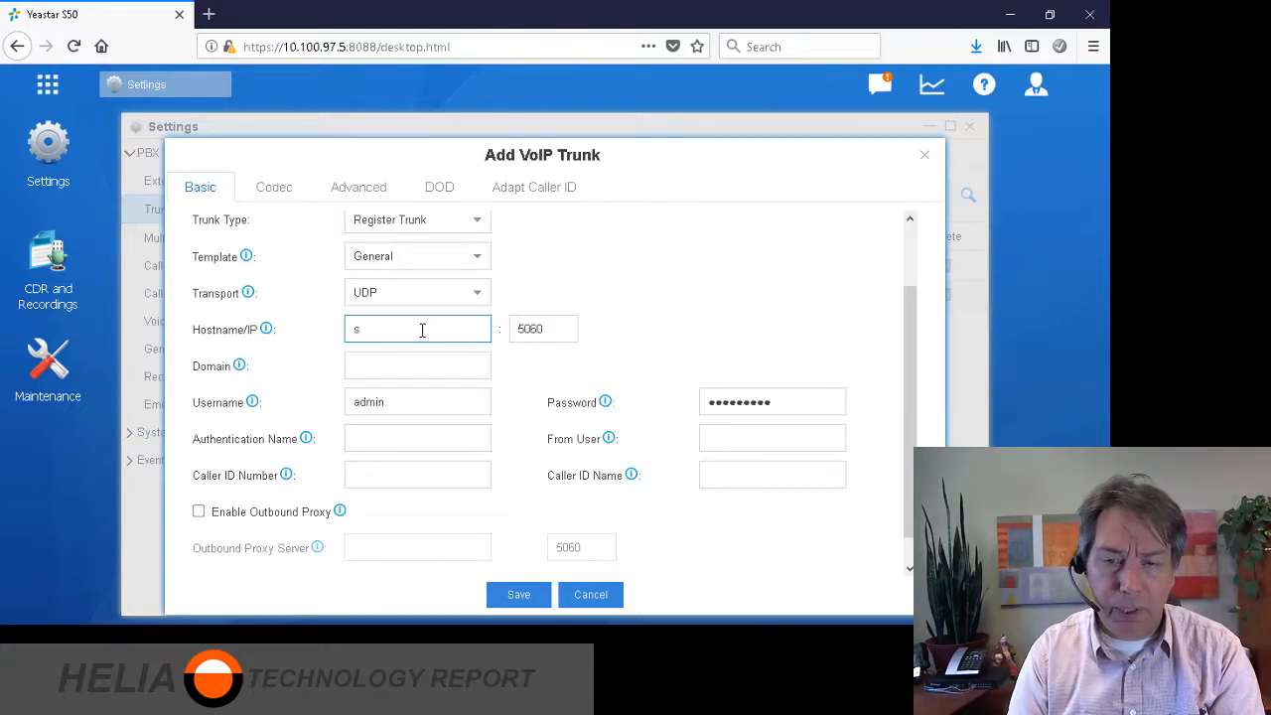
{"action": "type", "text": "bc"}
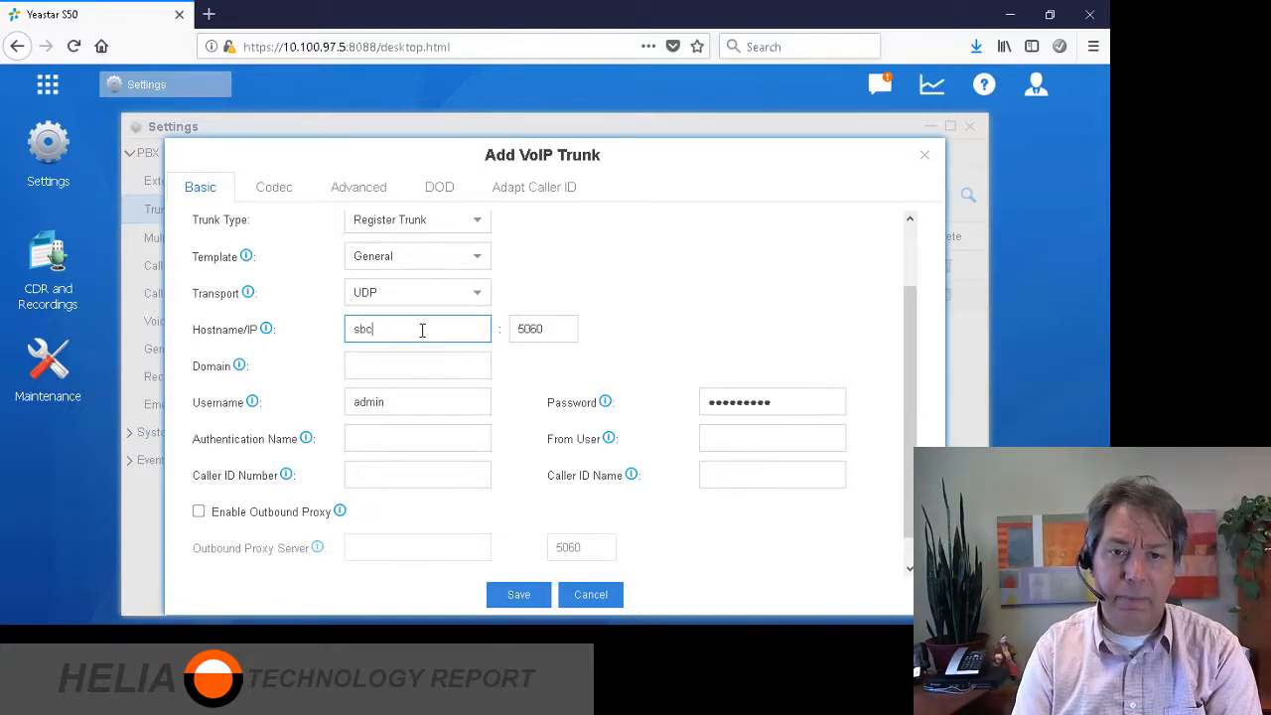
{"action": "type", "text": "2"}
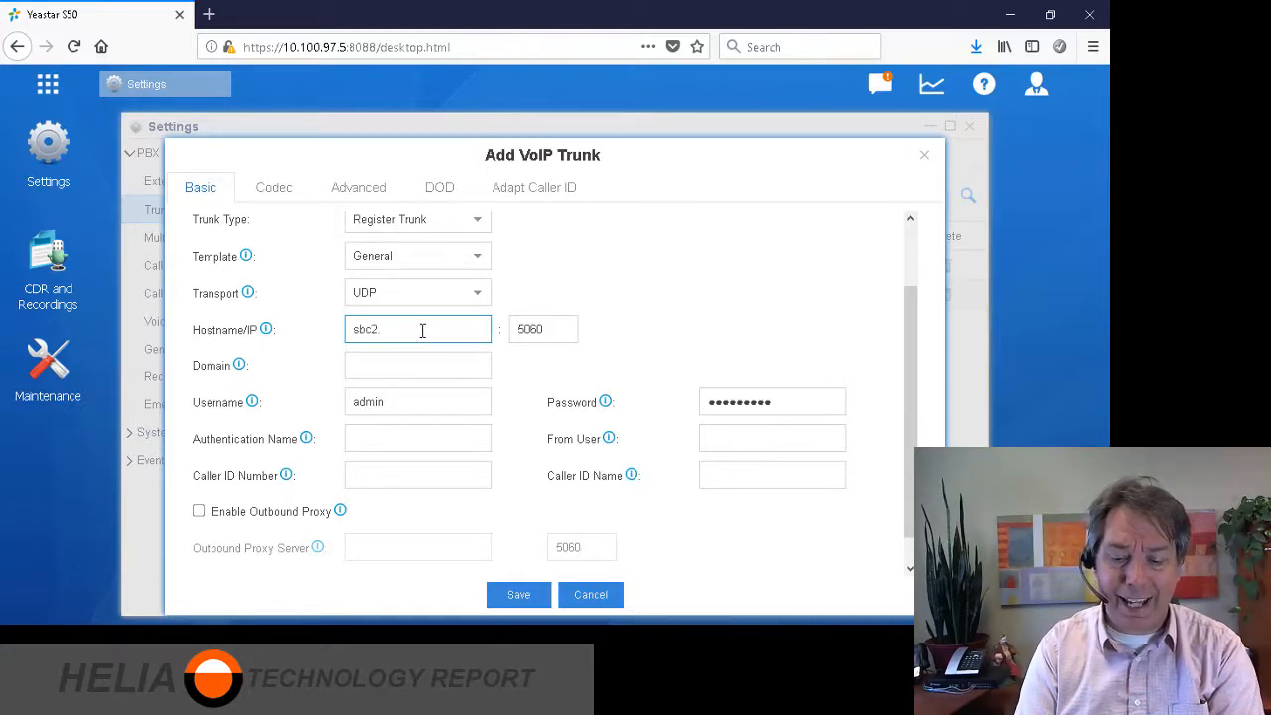
{"action": "type", "text": ".helia"}
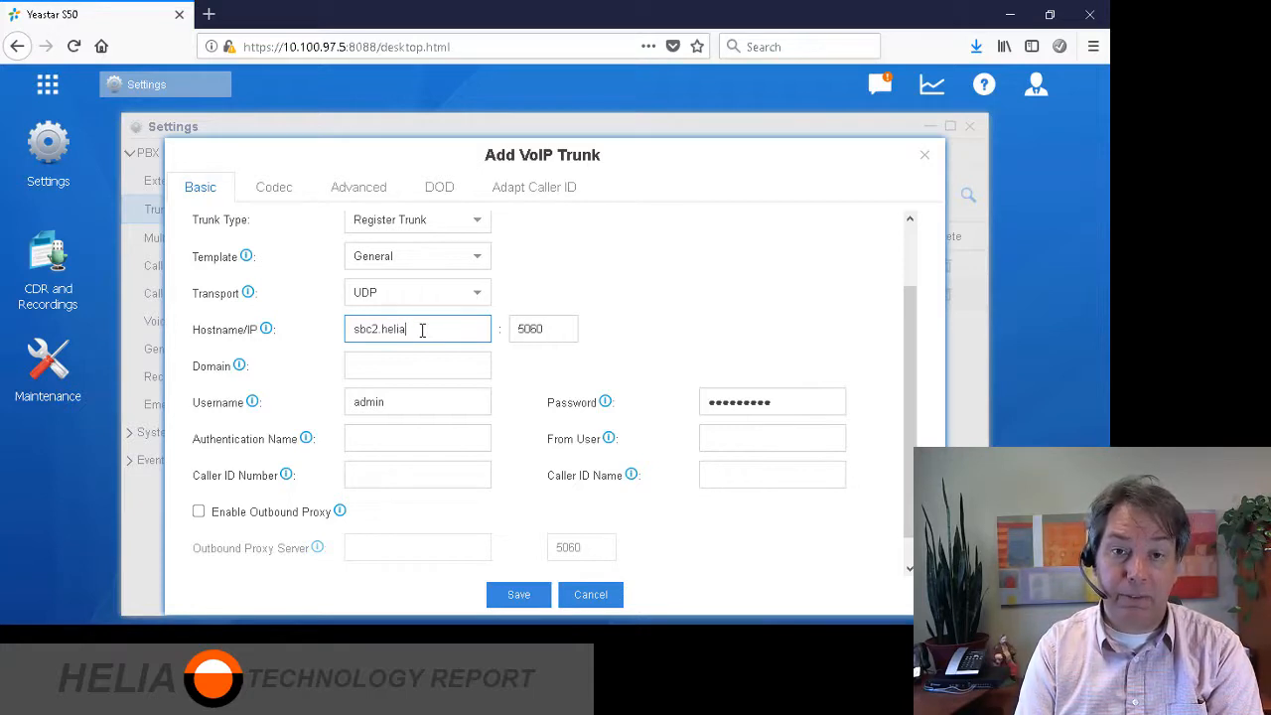
{"action": "type", "text": "tel.ca"}
{"action": "left_click", "coordinate": [417, 366]}
{"action": "type", "text": "sbc2.heliatel.ca"}
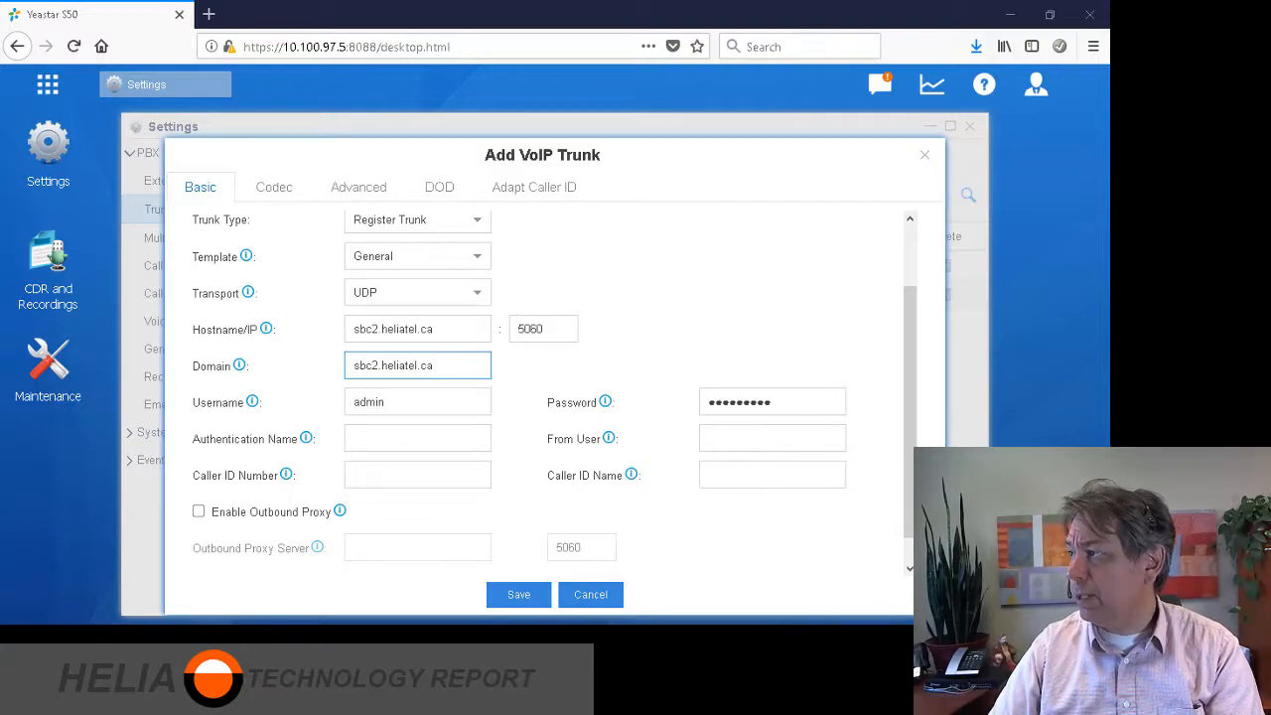
Replace username 'admin' with the account number and reuse it as authentication name and caller ID number.
{"action": "left_click", "coordinate": [376, 434]}
{"action": "left_click_drag", "start_coordinate": [397, 404], "coordinate": [326, 403]}
{"action": "left_click", "coordinate": [437, 434]}
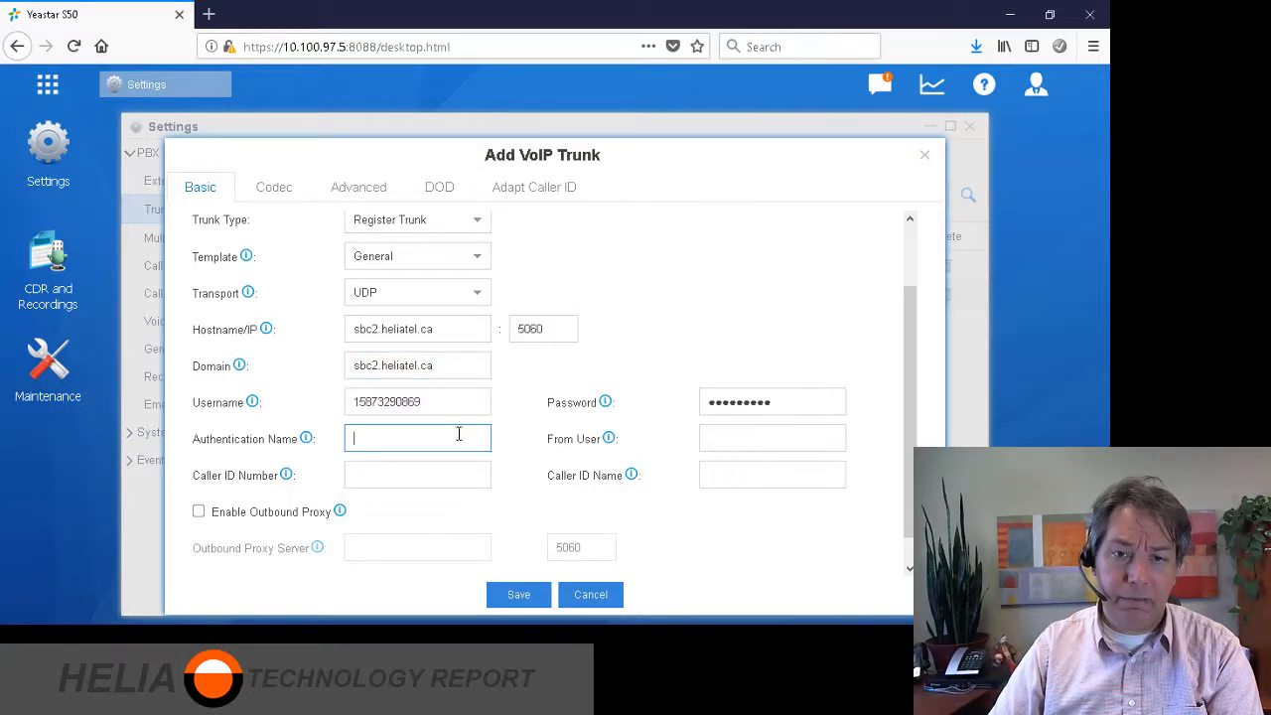
{"action": "key", "text": "ctrl+v"}
{"action": "left_click", "coordinate": [353, 402]}
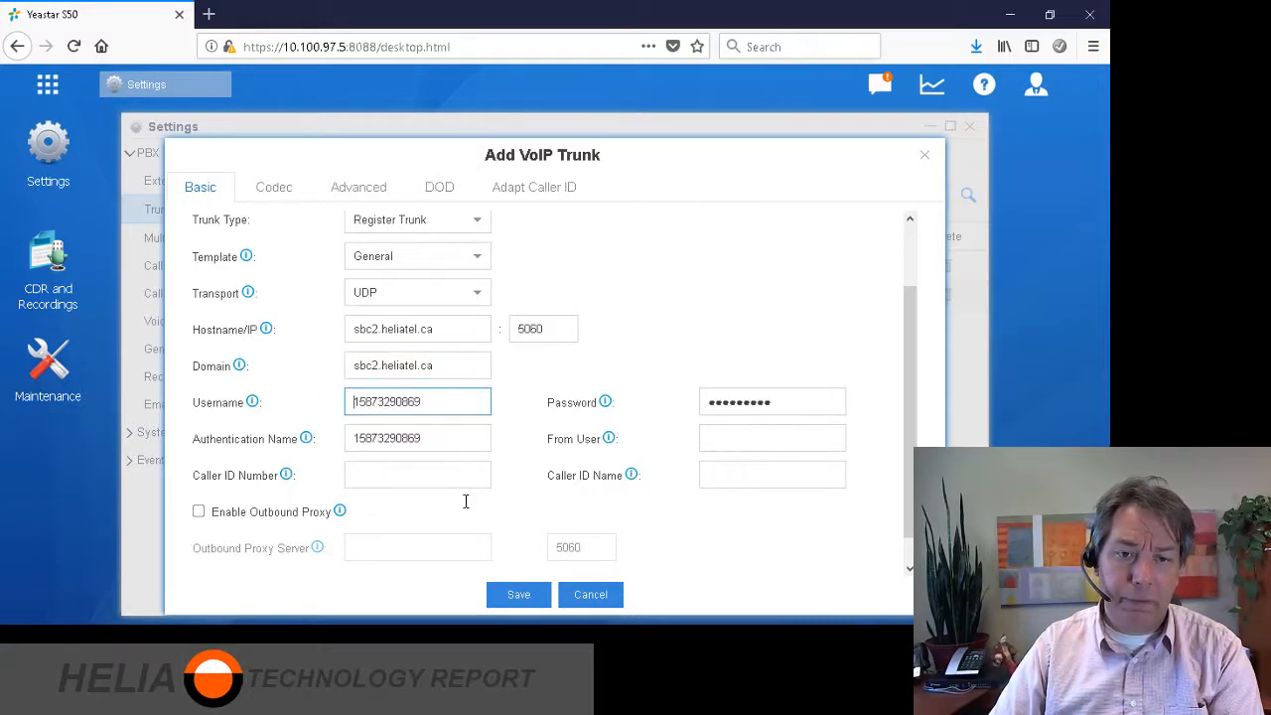
{"action": "left_click", "coordinate": [377, 476]}
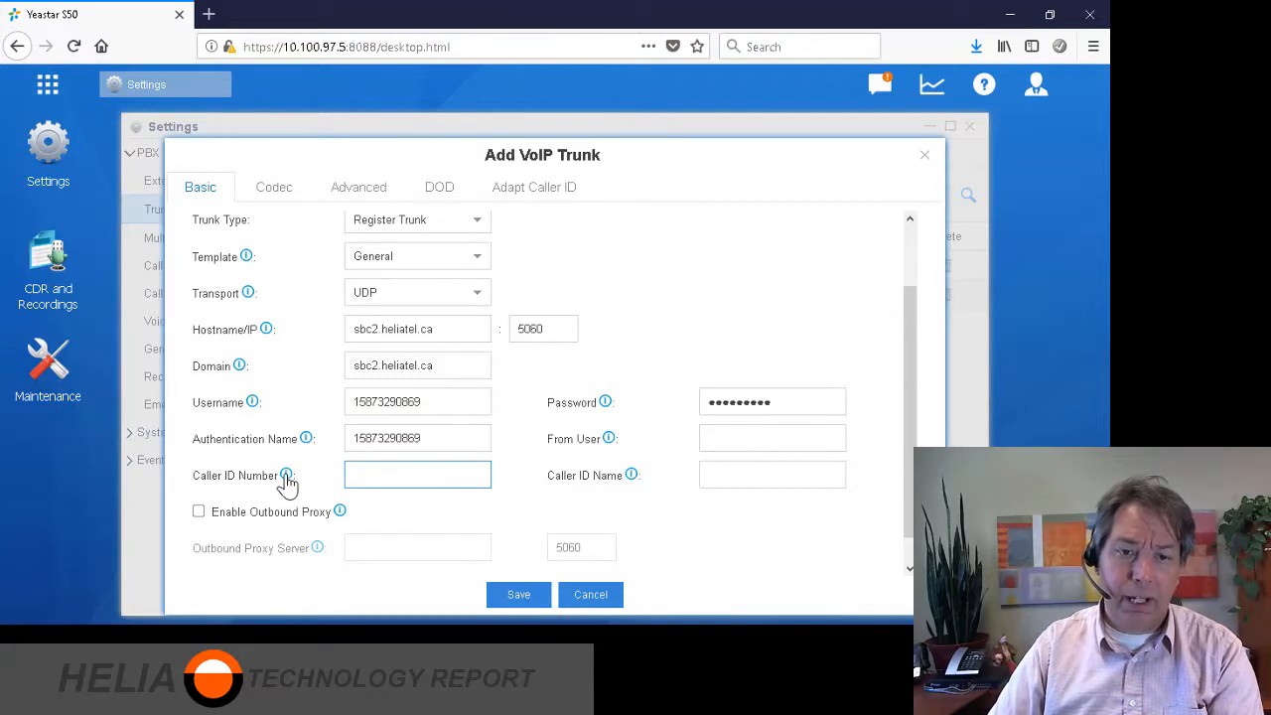
{"action": "mouse_move", "coordinate": [289, 482]}
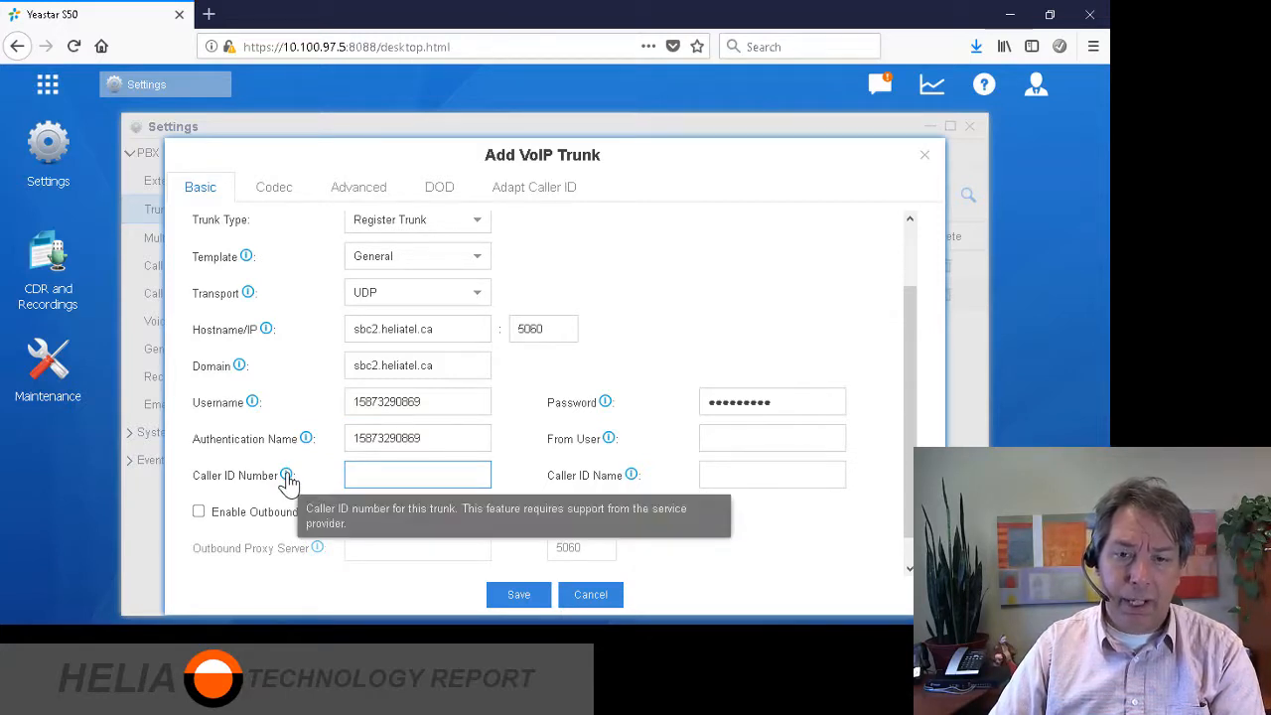
{"action": "key", "text": "ctrl+v"}
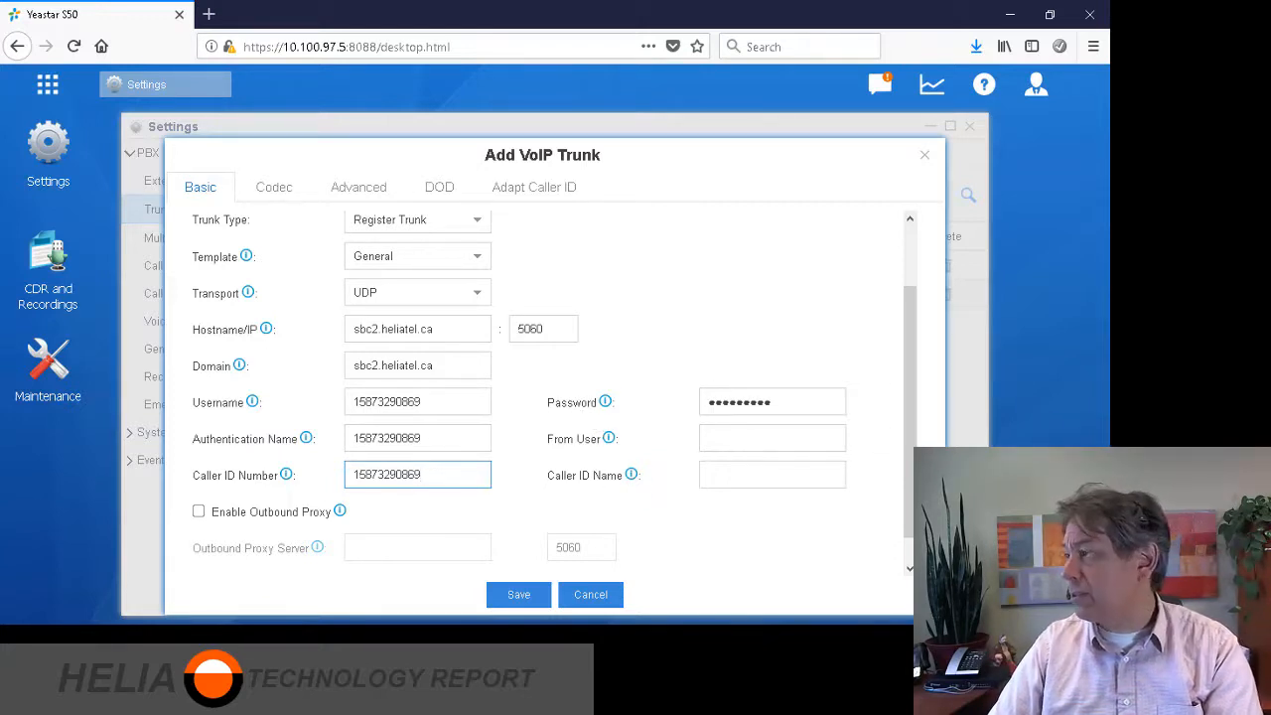
Start entering 'Hel' as the caller ID name.
{"action": "mouse_move", "coordinate": [631, 477]}
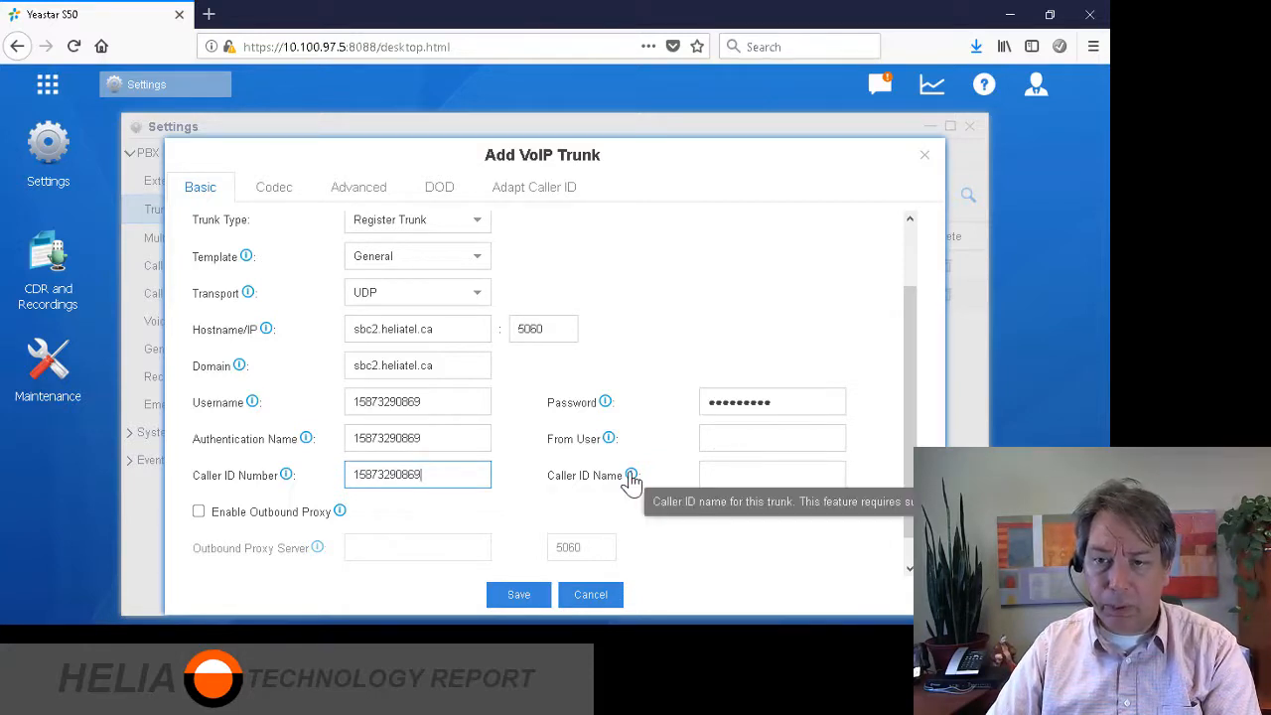
{"action": "left_click", "coordinate": [751, 472]}
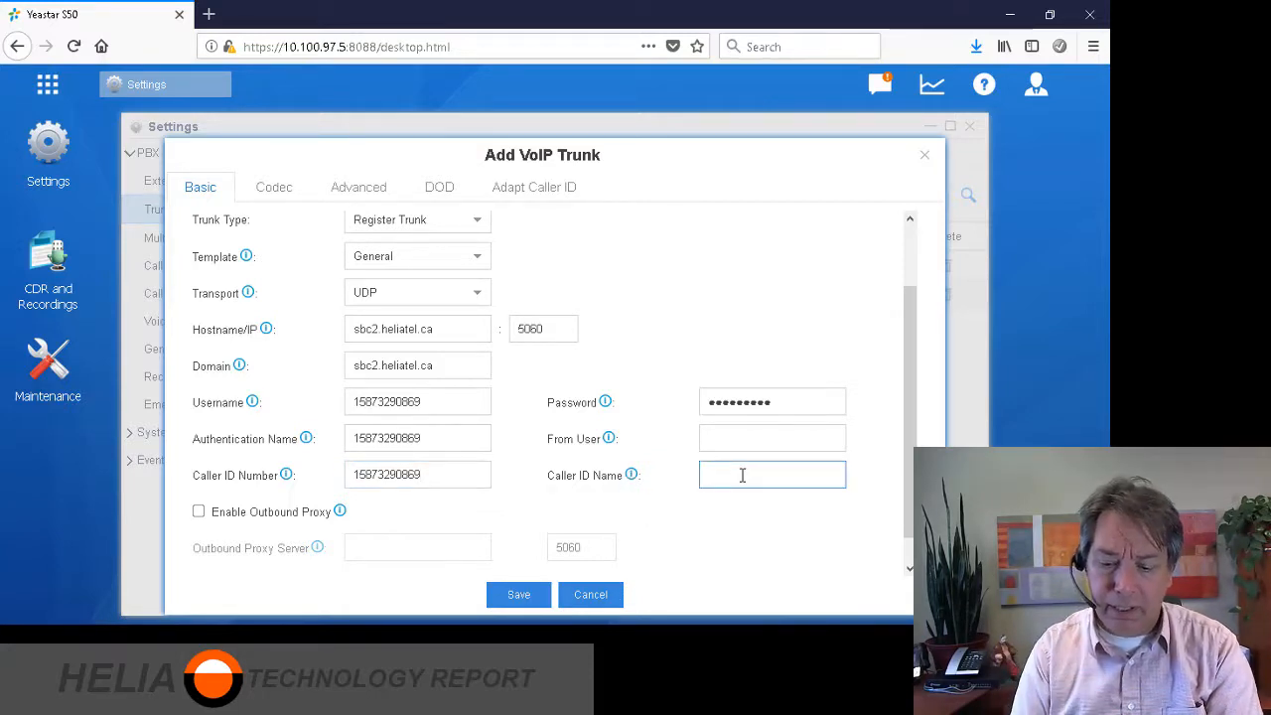
{"action": "type", "text": "Hel"}
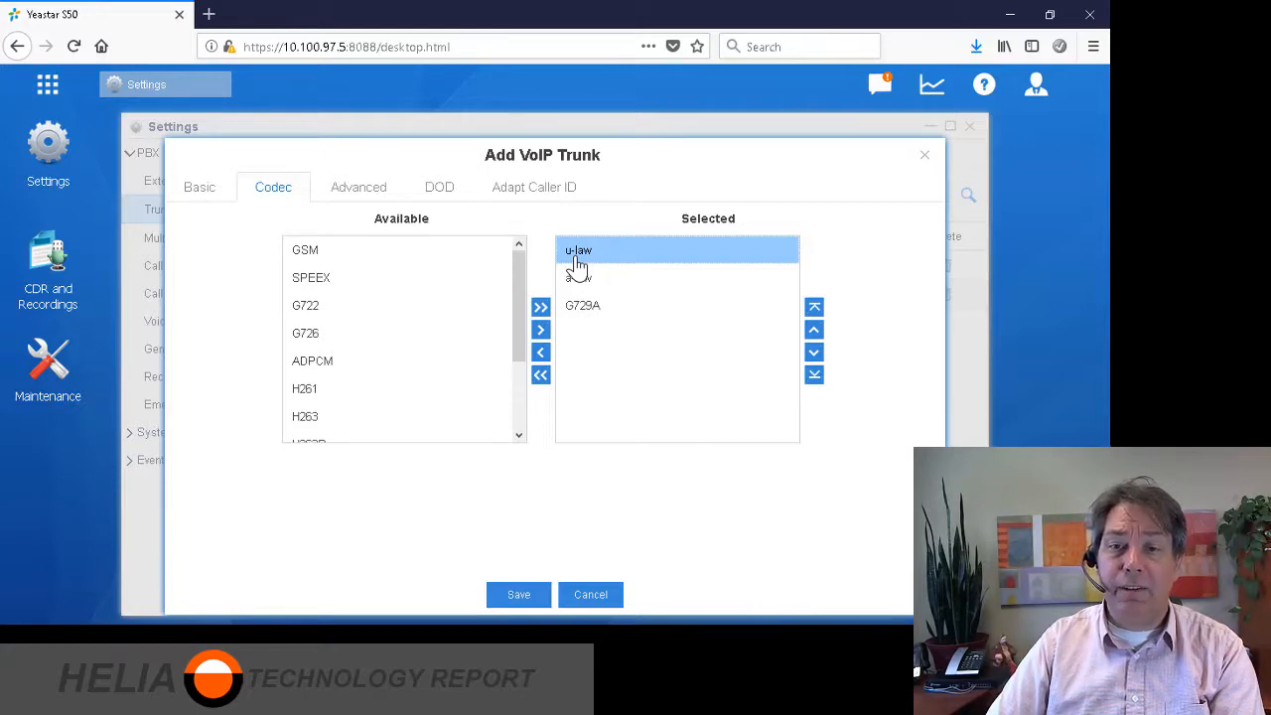
Leave the selected codecs as u-law, a-law and G729A and bring up the Advanced settings.
{"action": "left_click", "coordinate": [624, 282]}
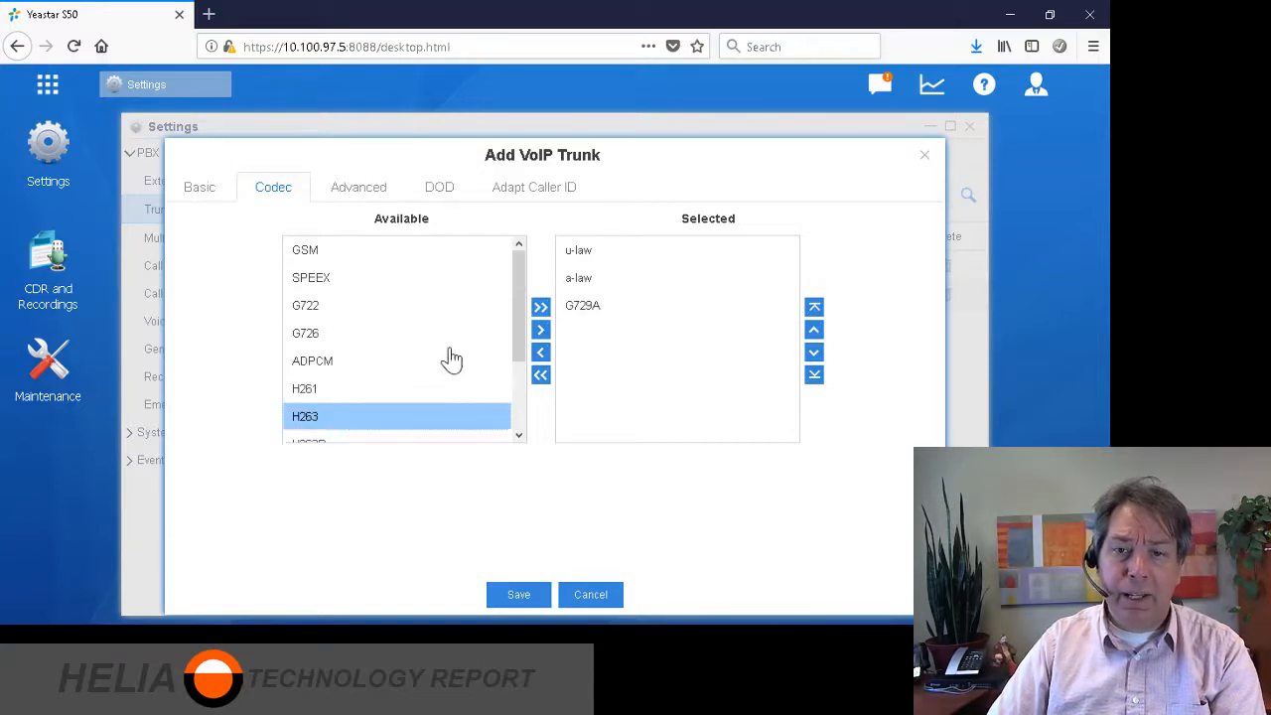
{"action": "mouse_move", "coordinate": [520, 272]}
{"action": "left_mouse_down"}
{"action": "mouse_move", "coordinate": [517, 358]}
{"action": "mouse_move", "coordinate": [524, 264]}
{"action": "left_mouse_up"}
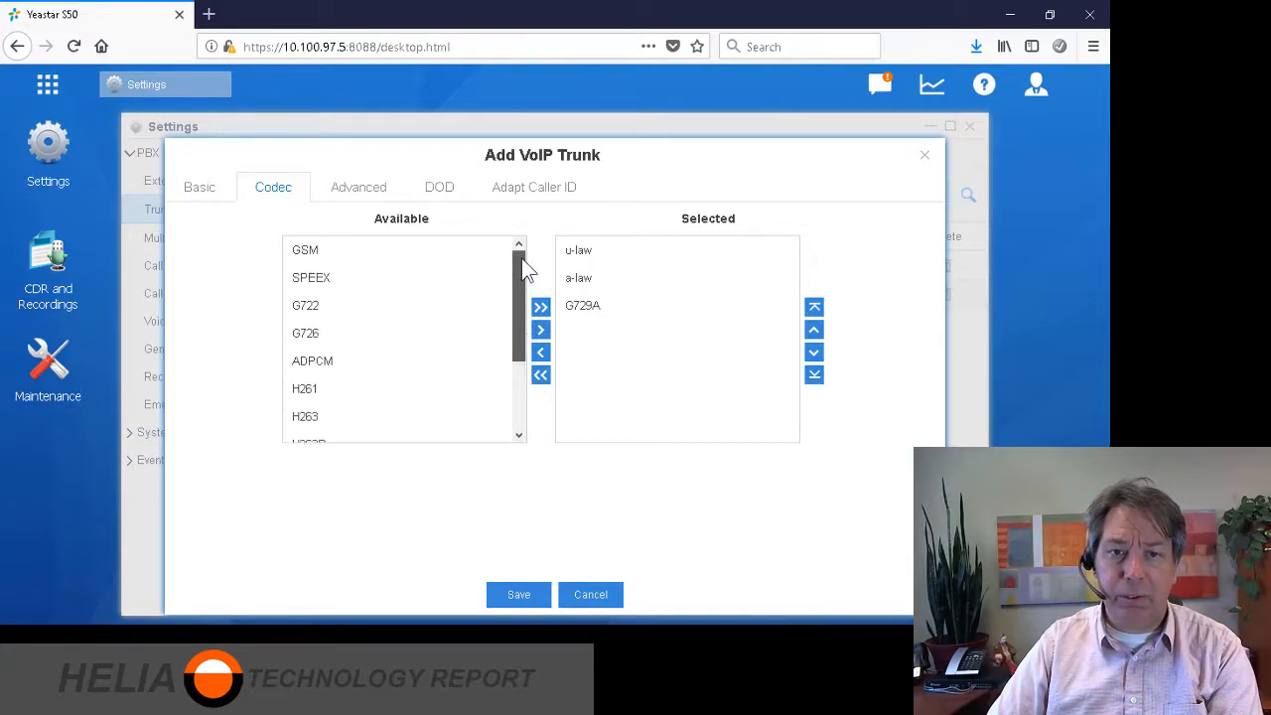
{"action": "left_click", "coordinate": [324, 250]}
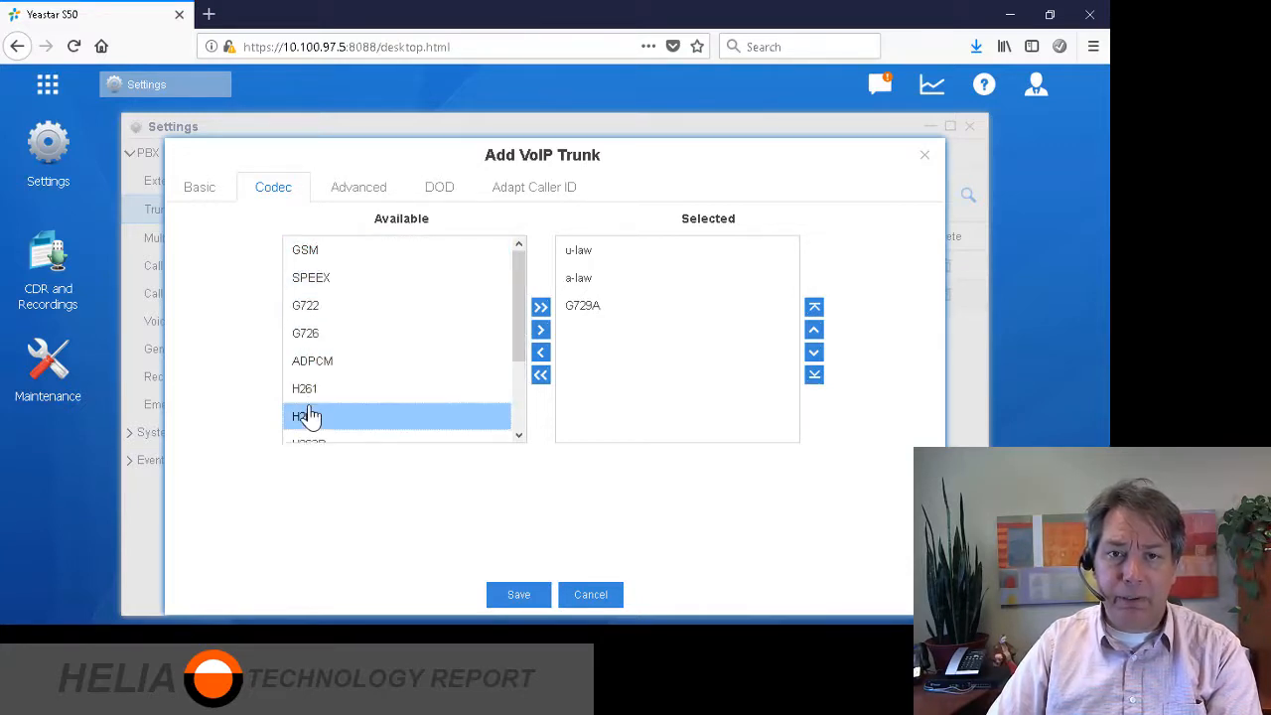
{"action": "left_click", "coordinate": [358, 194]}
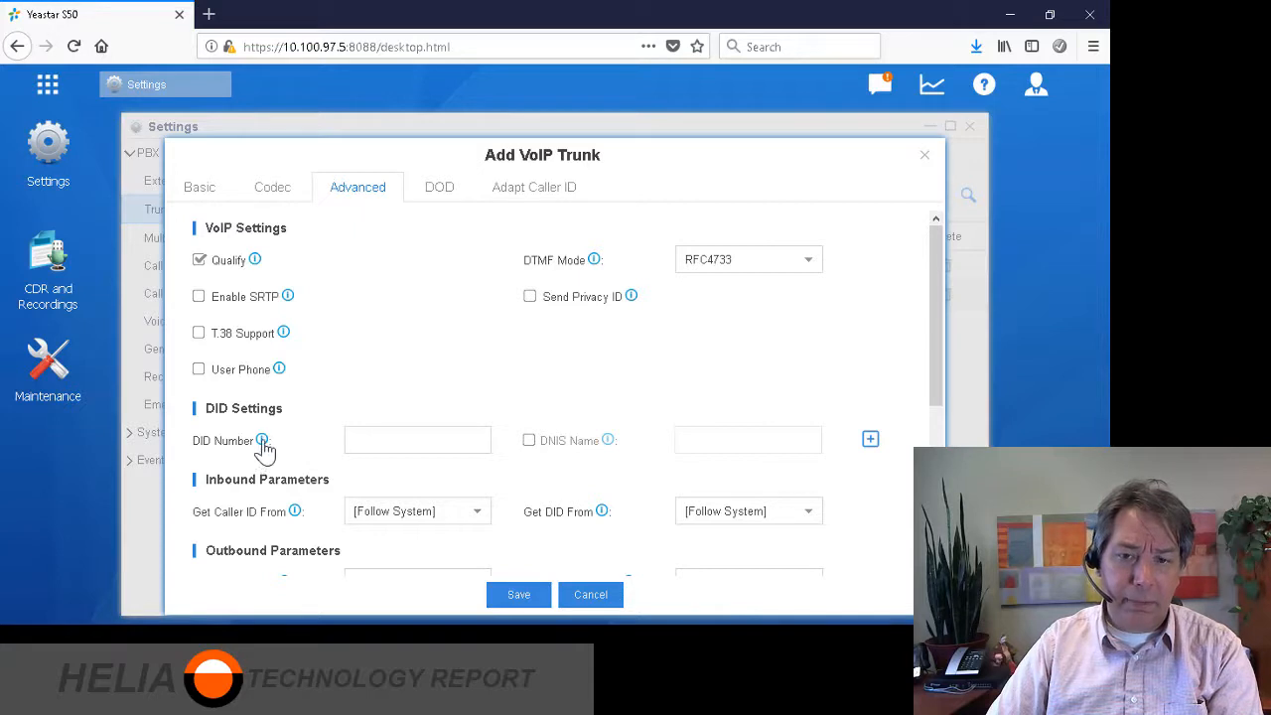
Check the DOD settings and save the HeliaTel trunk to sbc2.heliatel.ca.
{"action": "mouse_move", "coordinate": [263, 444]}
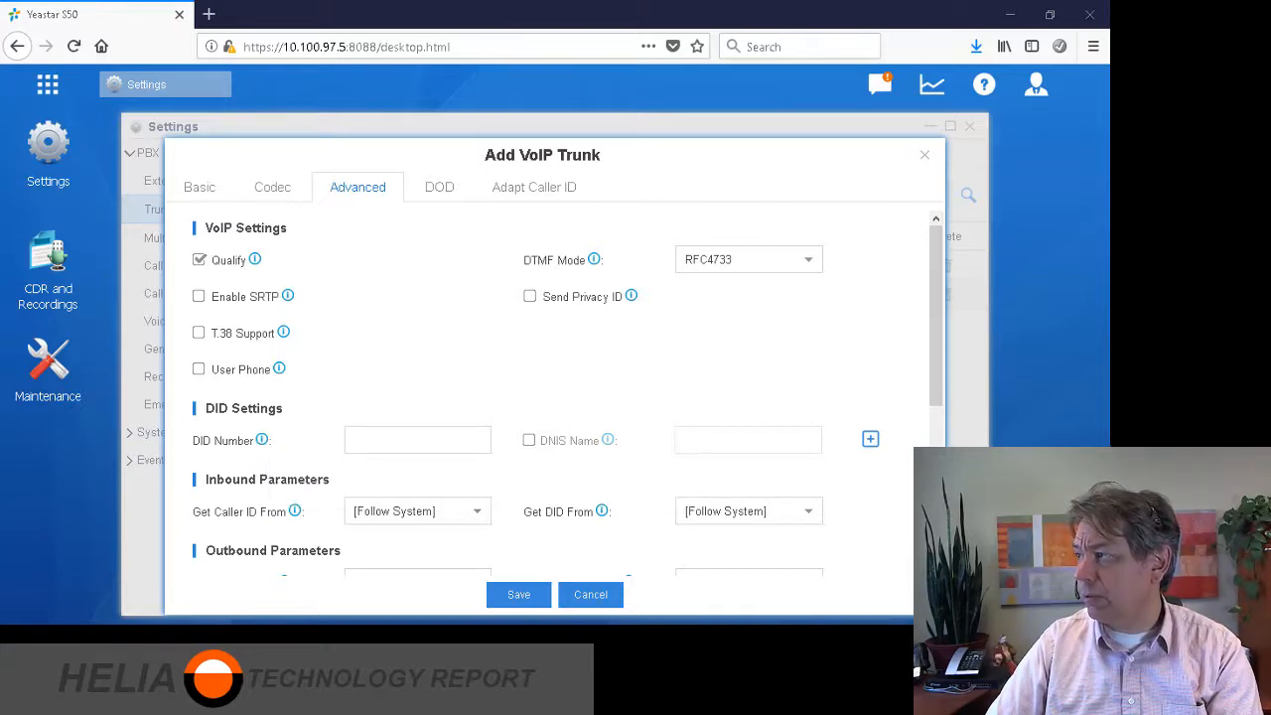
{"action": "left_click", "coordinate": [439, 186]}
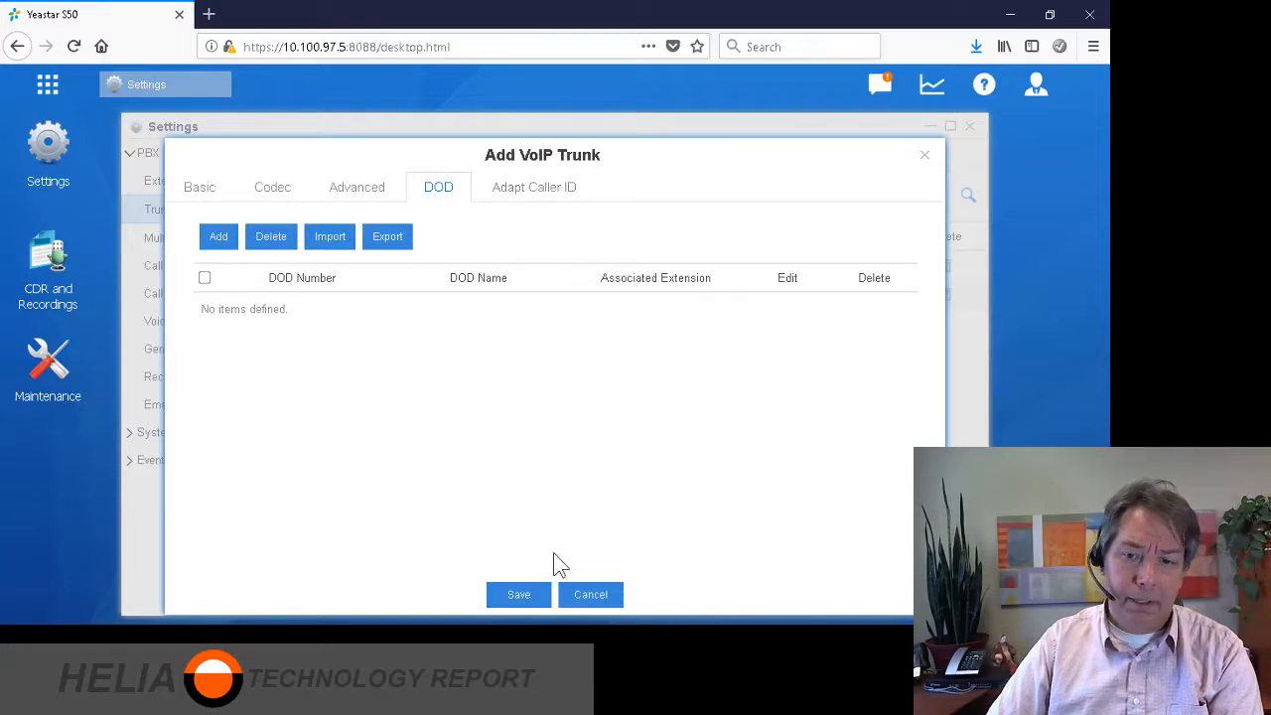
{"action": "left_click", "coordinate": [511, 594]}
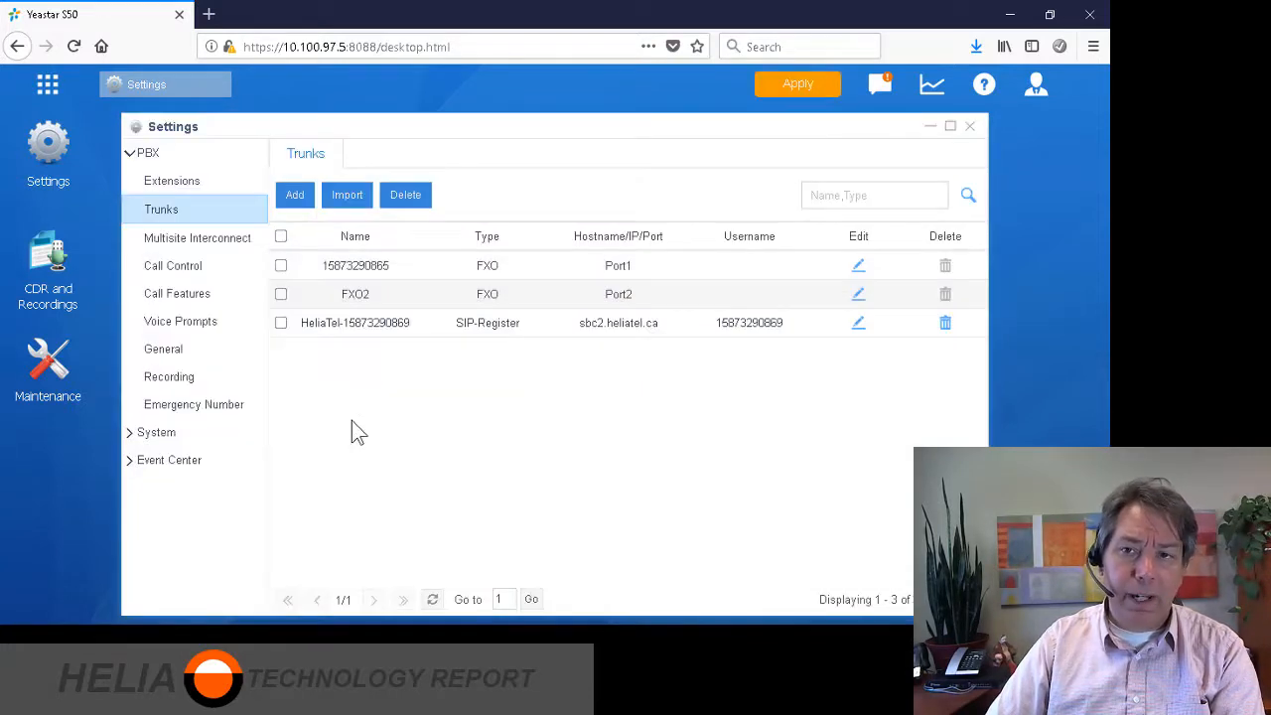
Apply the pending changes and view PBX Monitor's trunk status showing HeliaTel registered.
{"action": "left_click", "coordinate": [797, 87]}
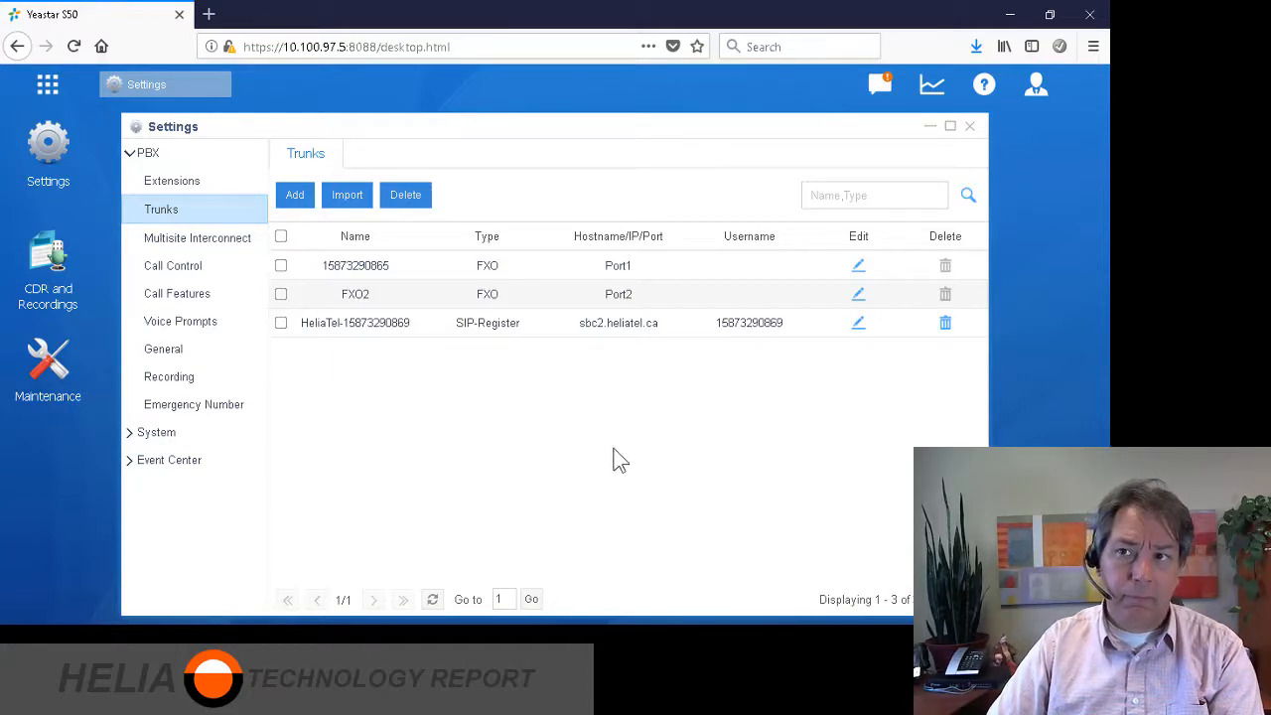
{"action": "left_click", "coordinate": [47, 84]}
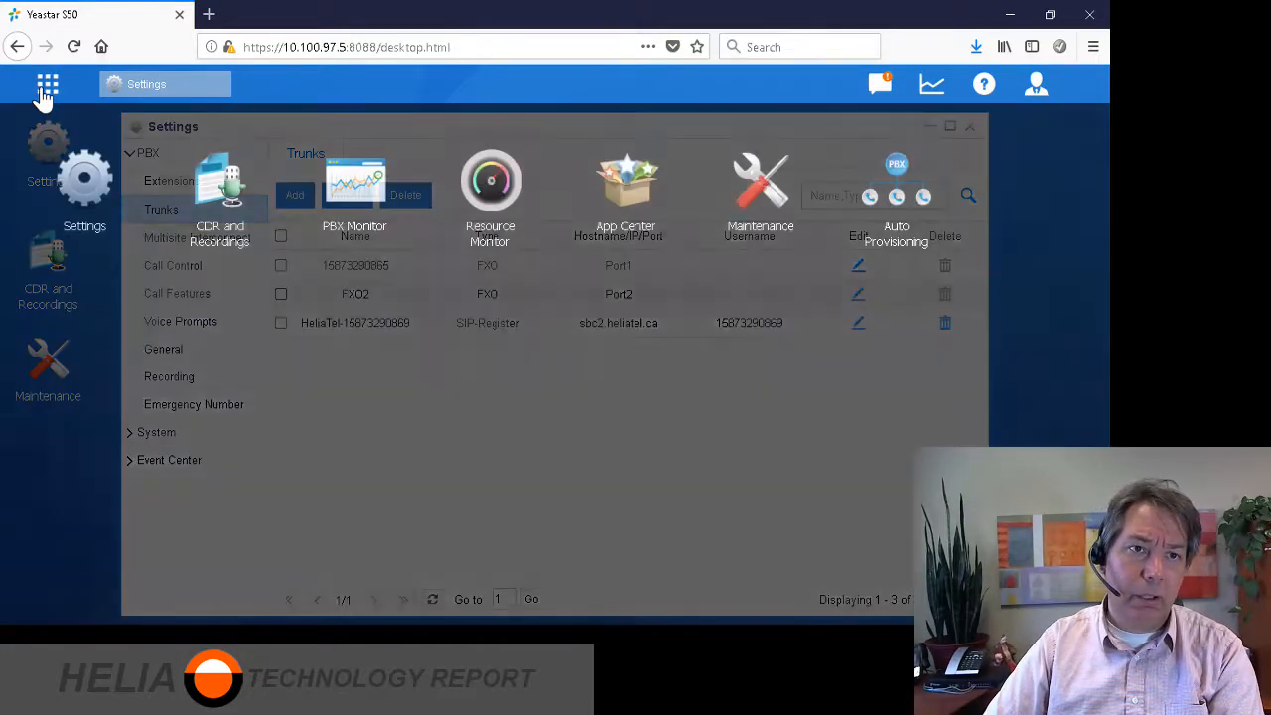
{"action": "left_click", "coordinate": [355, 189]}
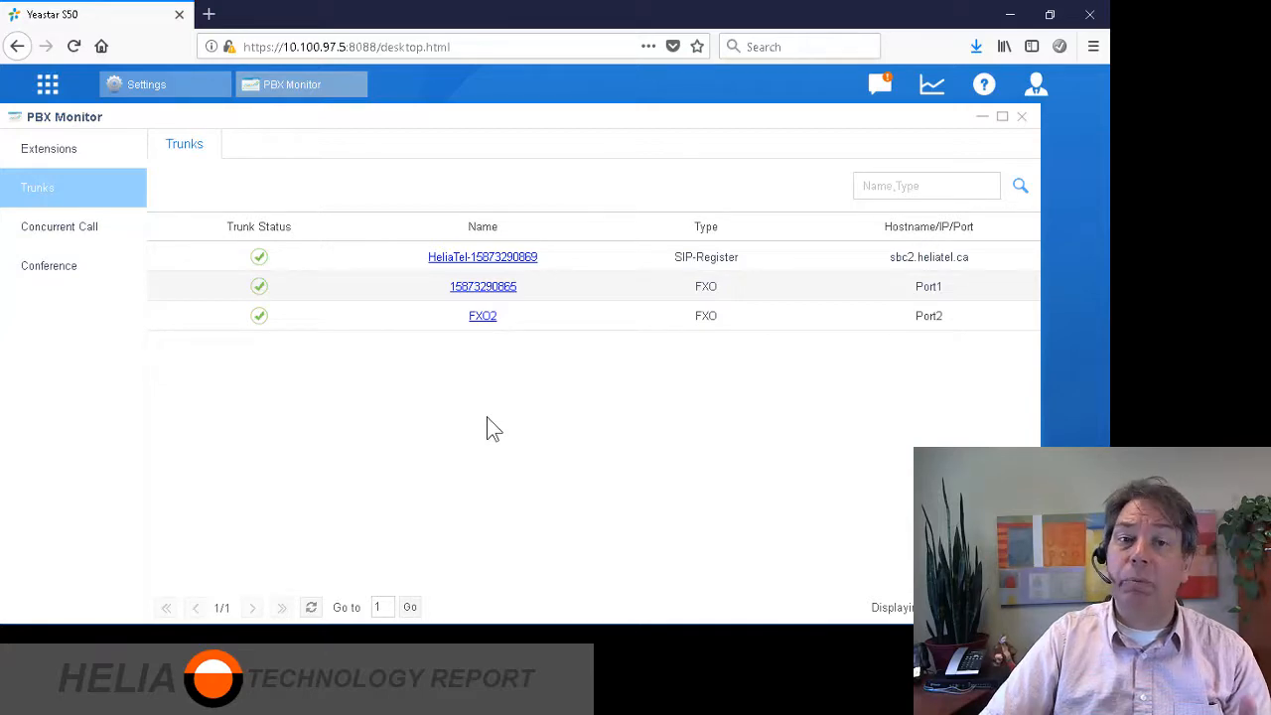